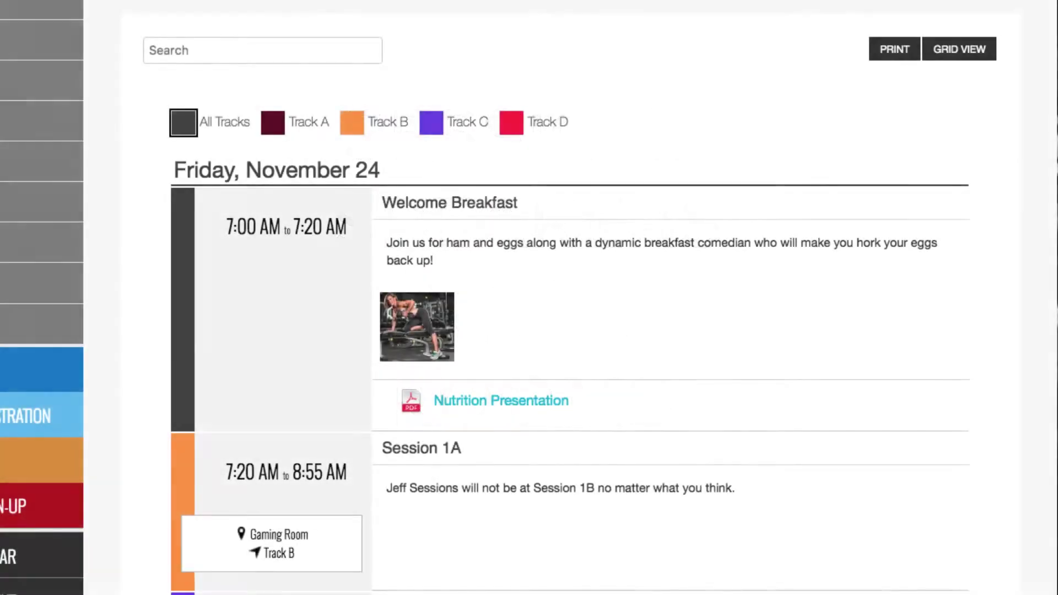
- Scroll through the agenda previews on web, mobile and the speaker grid
scroll(529, 297, "down", 4)
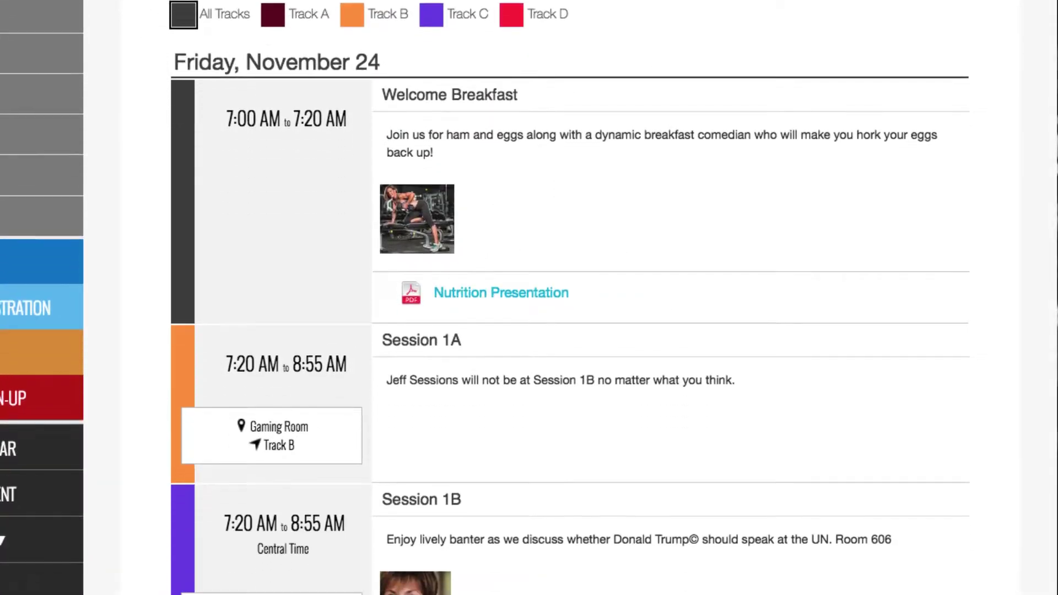
scroll(529, 298, "down", 2)
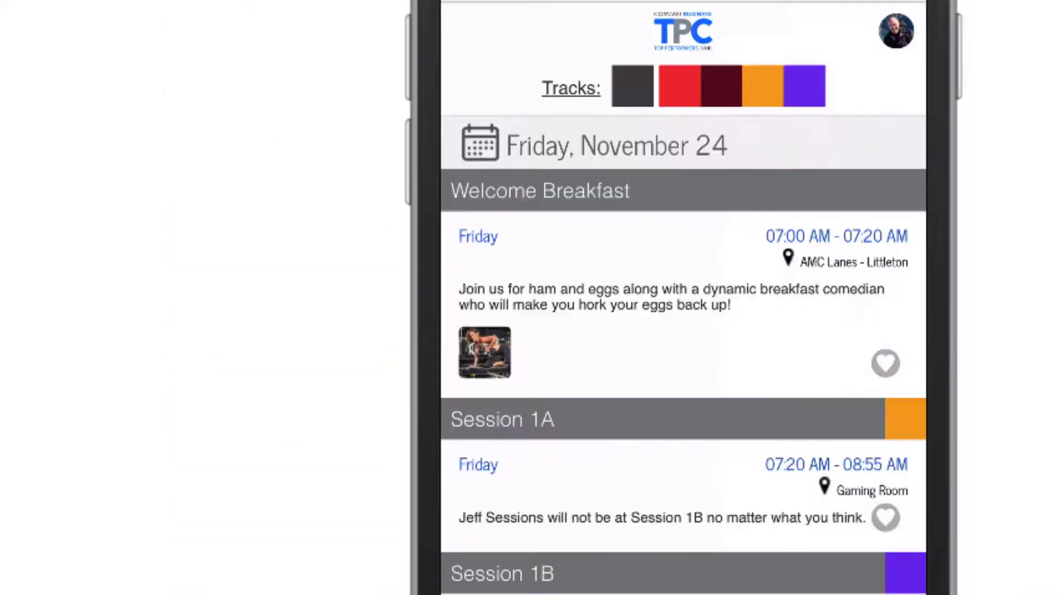
scroll(684, 298, "down", 5)
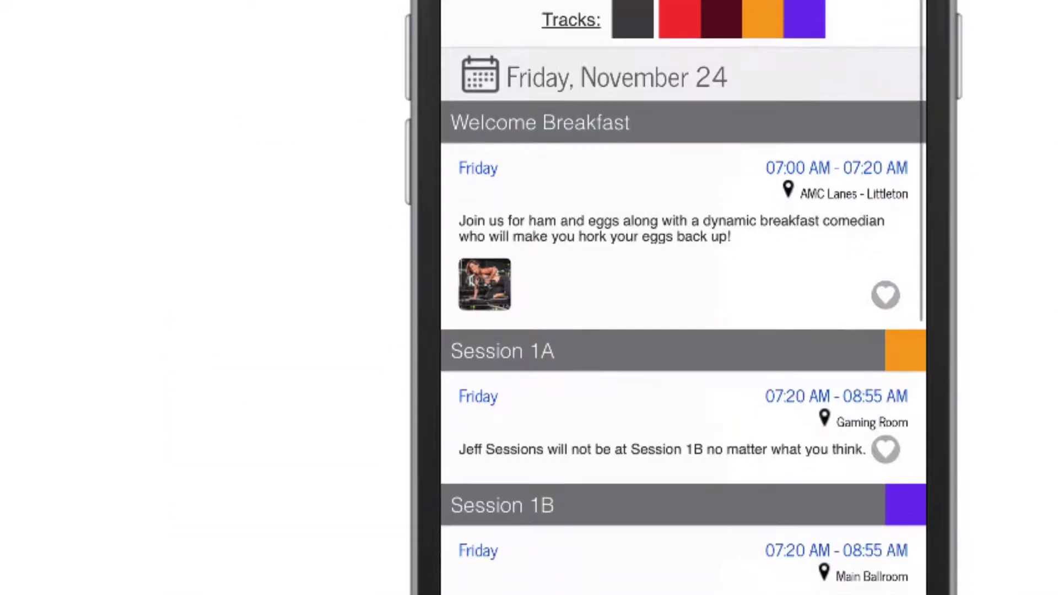
scroll(684, 297, "down", 3)
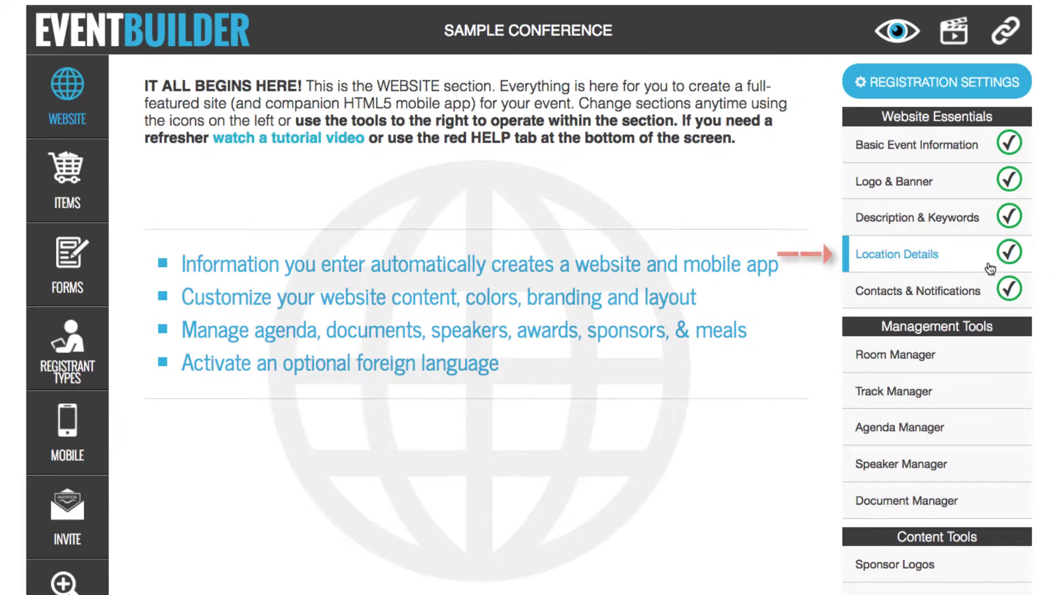
- In Location Details' Room Manager, add New Room with a capacity of 20
left_click(951, 263)
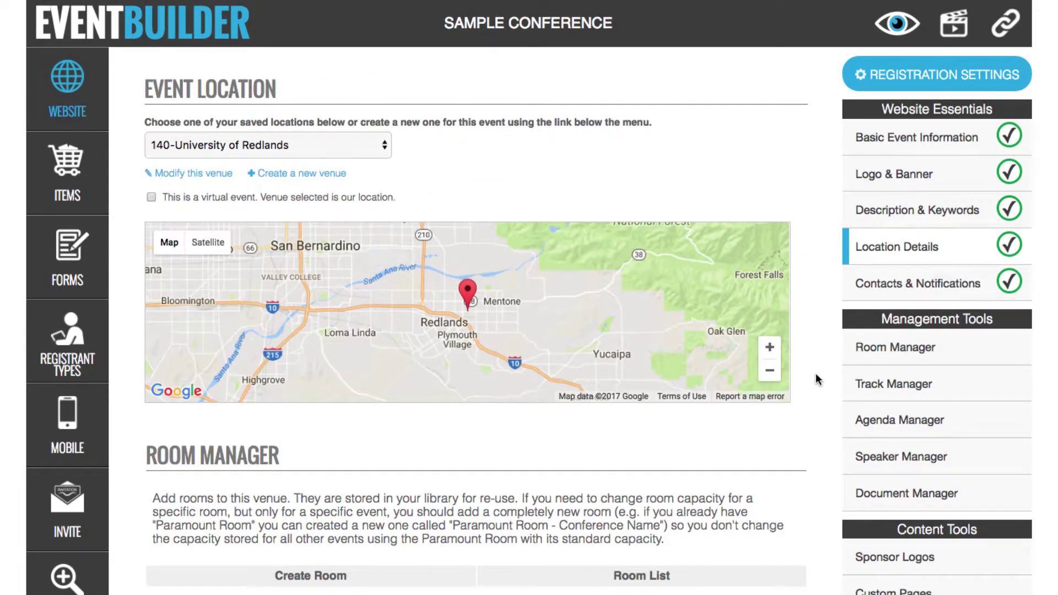
scroll(816, 377, "down", 5)
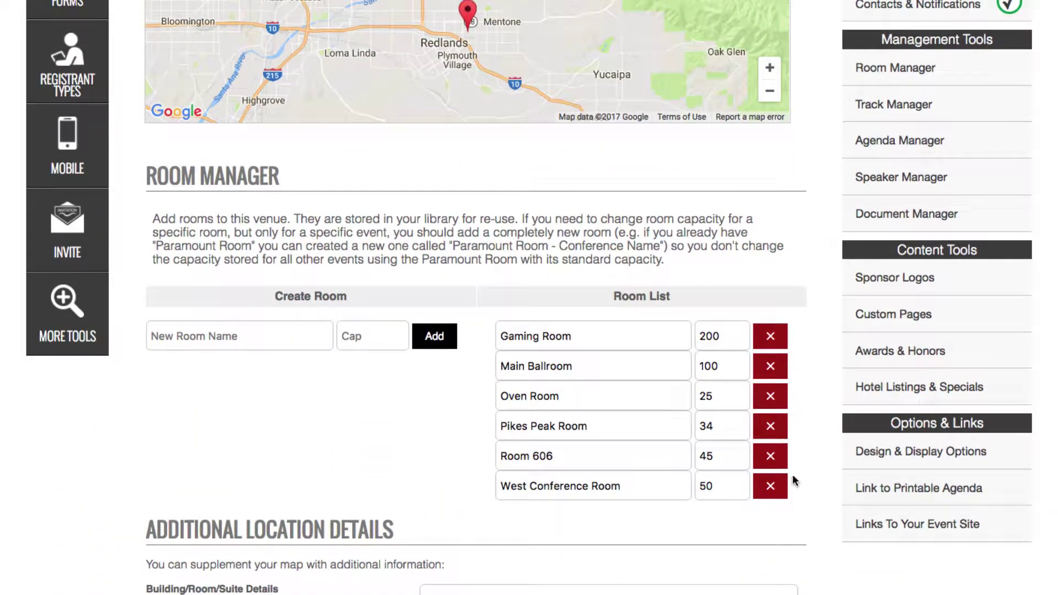
left_click(250, 332)
type("New Room")
key("Tab")
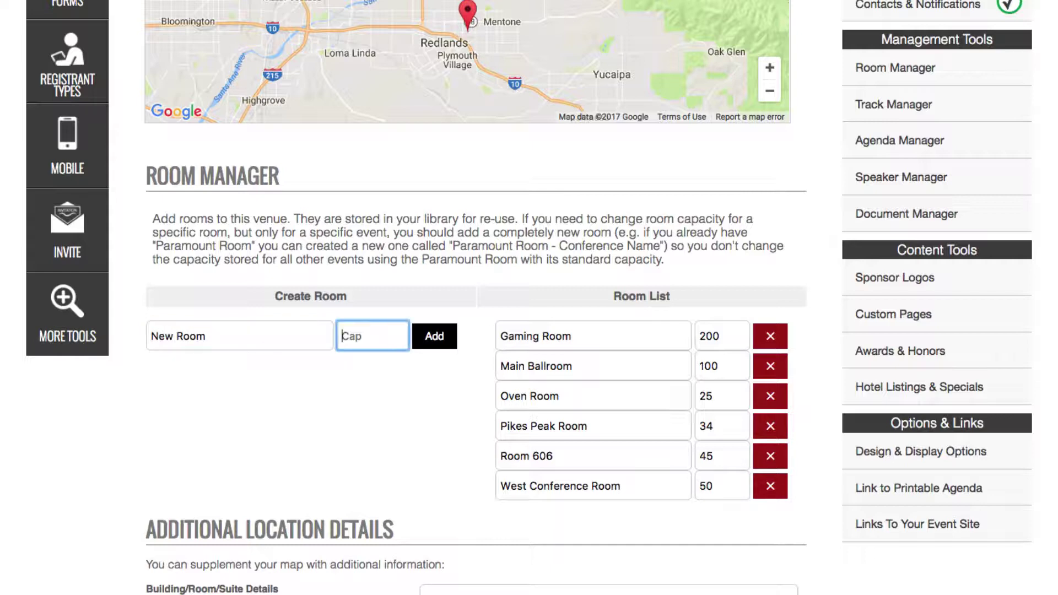
type("20")
left_click(433, 338)
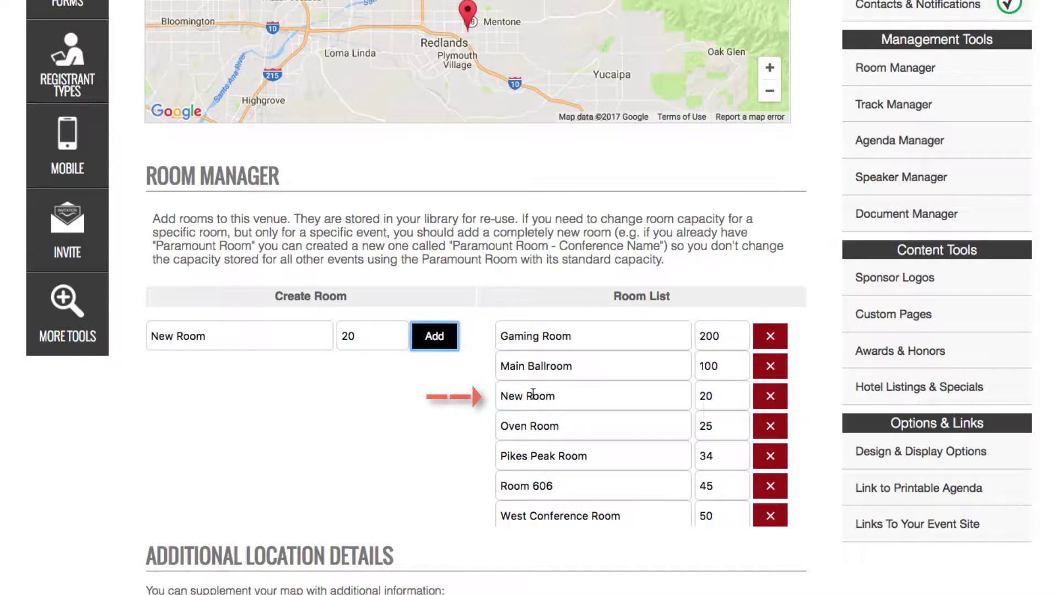
scroll(867, 244, "up", 5)
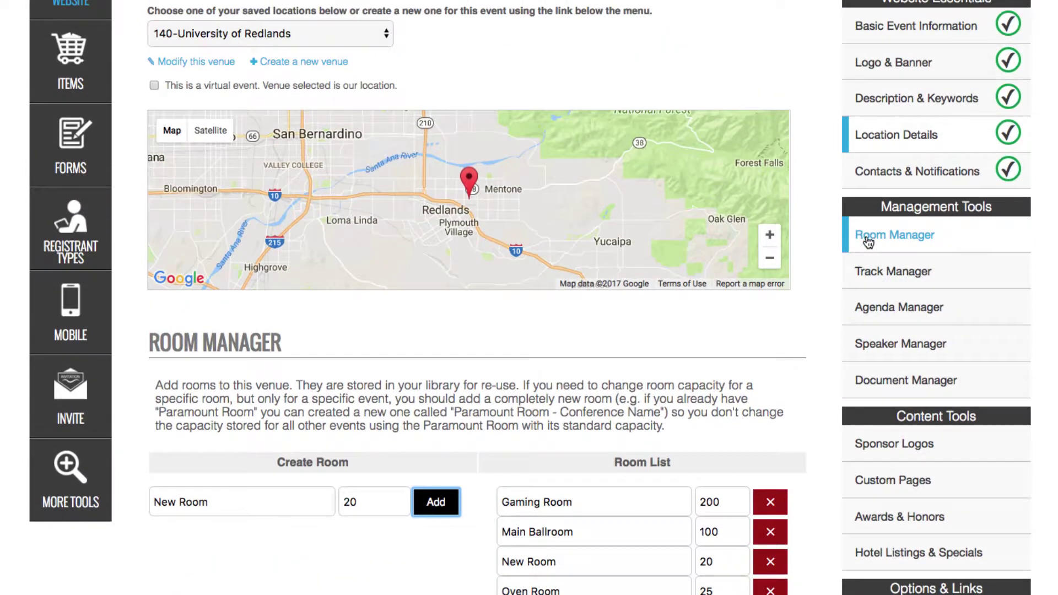
left_click(874, 270)
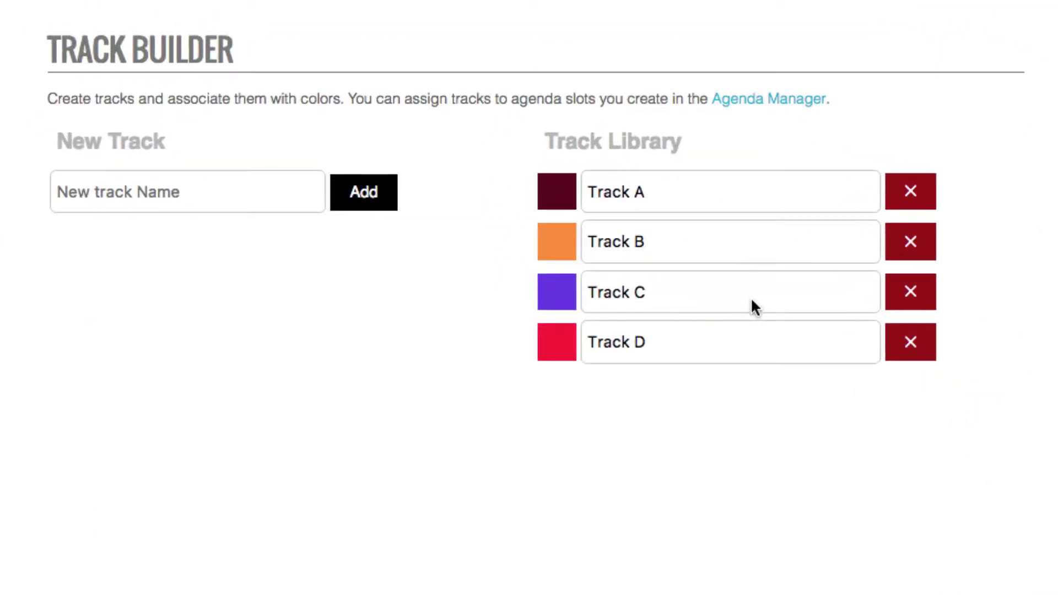
- Add the track 'Any Name' to the Track Library and set its swatch to dark grey
left_click(212, 191)
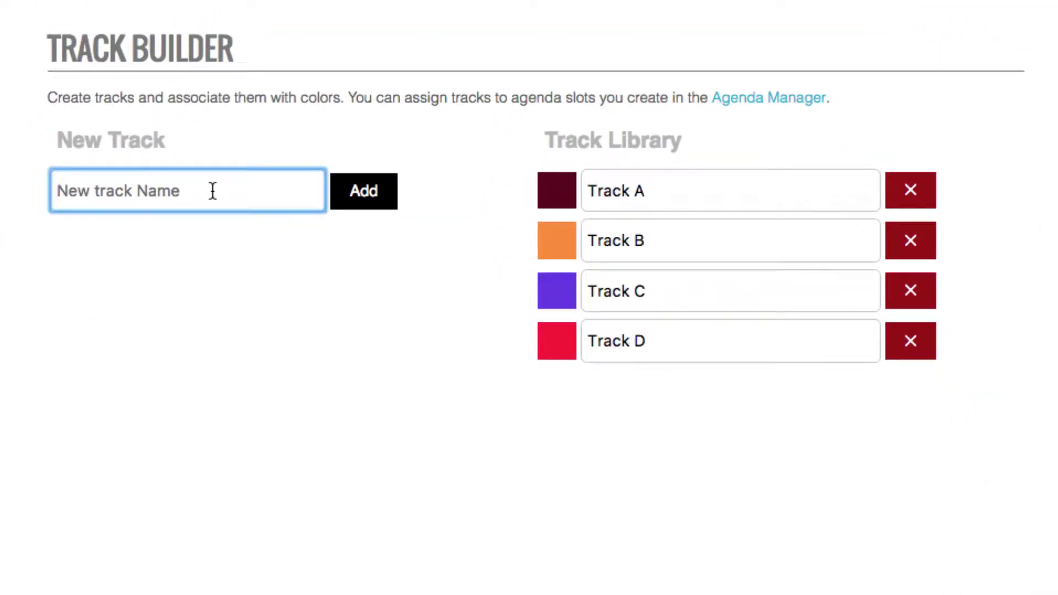
type("Any")
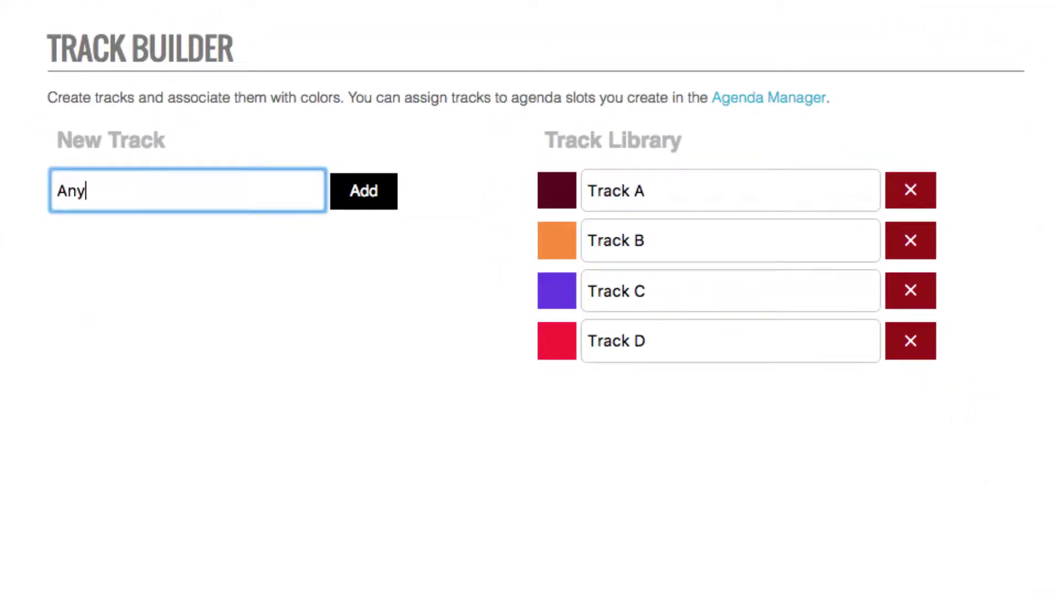
type(" Name")
left_click(366, 193)
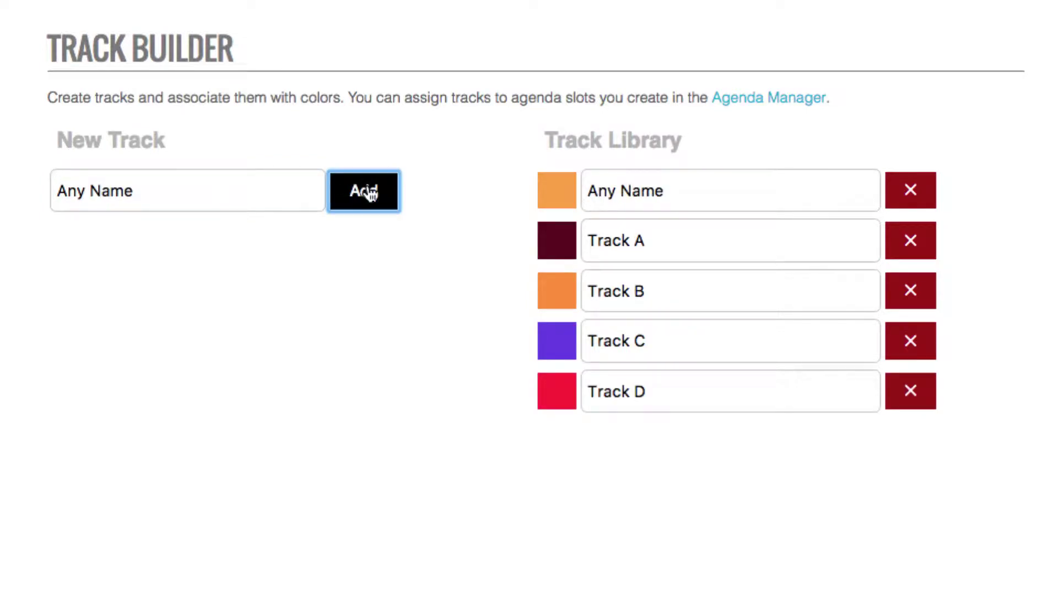
left_click(558, 193)
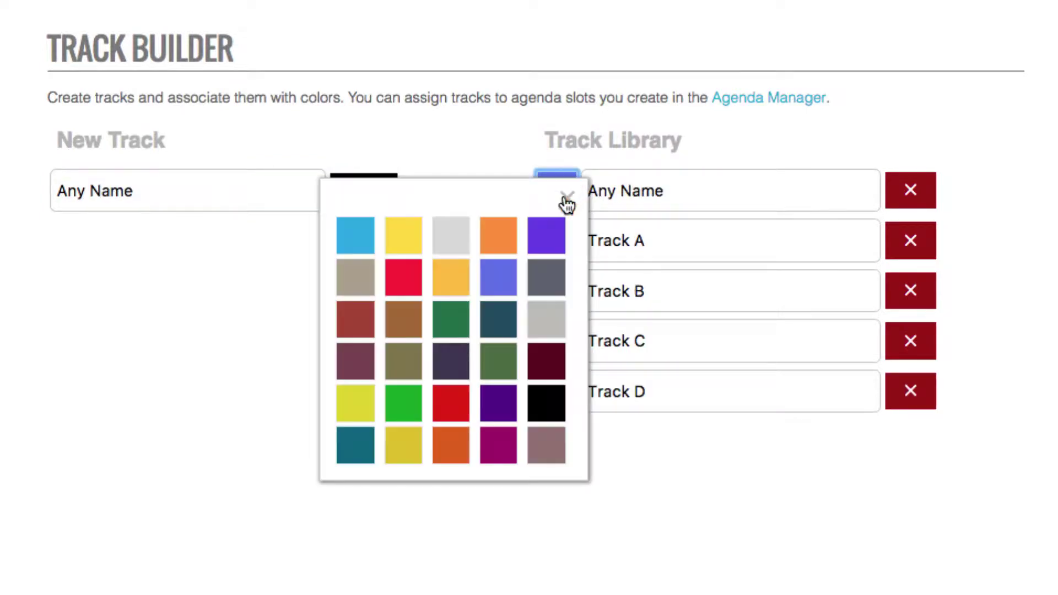
left_click(549, 280)
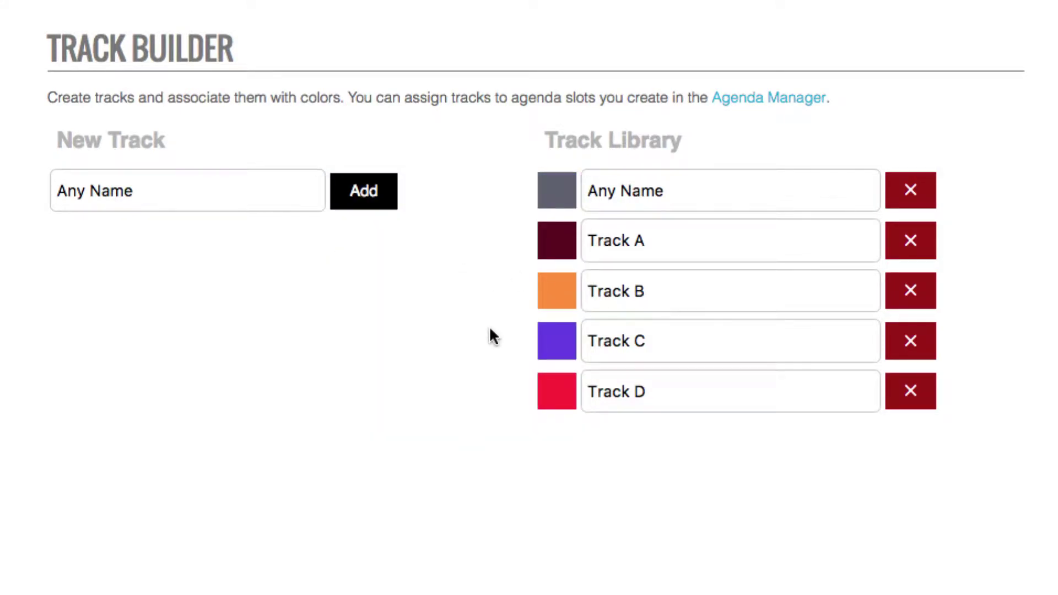
- Open Agenda Manager and scroll through the November 24 slots on Create Agenda
left_click(882, 449)
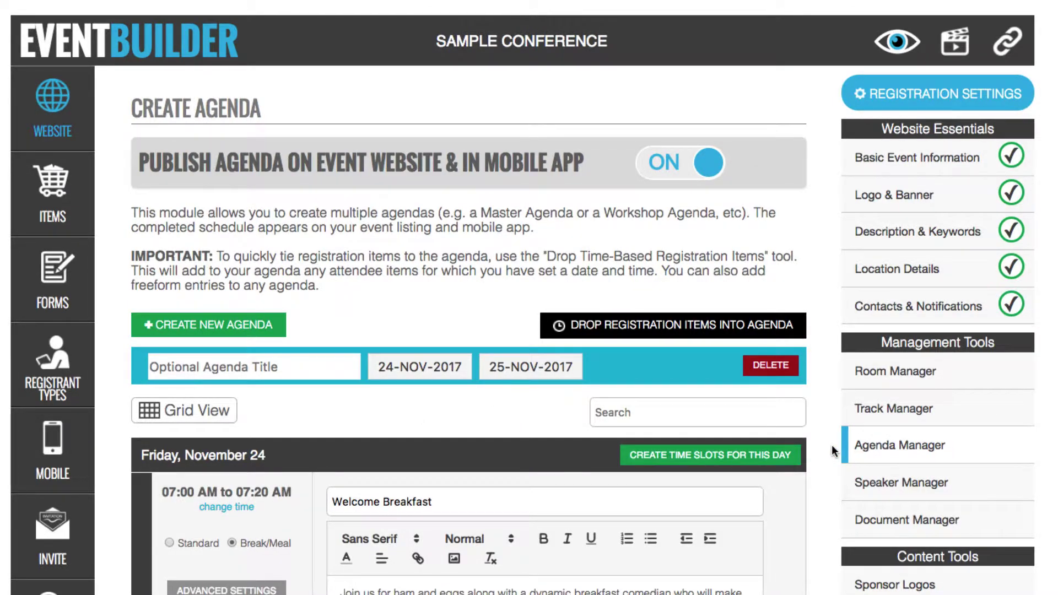
scroll(831, 445, "down", 3)
scroll(832, 451, "down", 1)
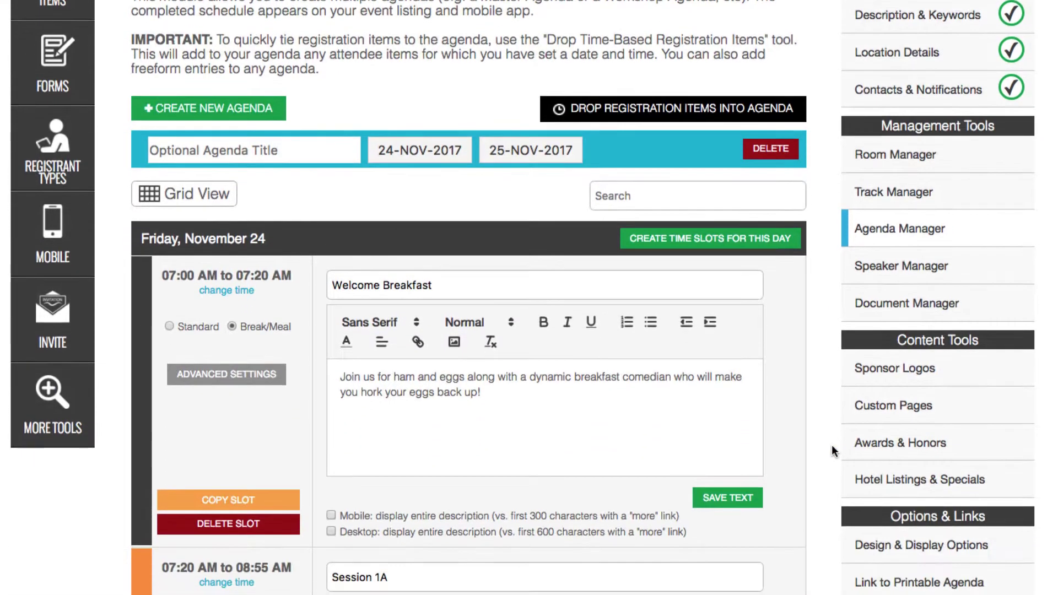
scroll(832, 447, "down", 4)
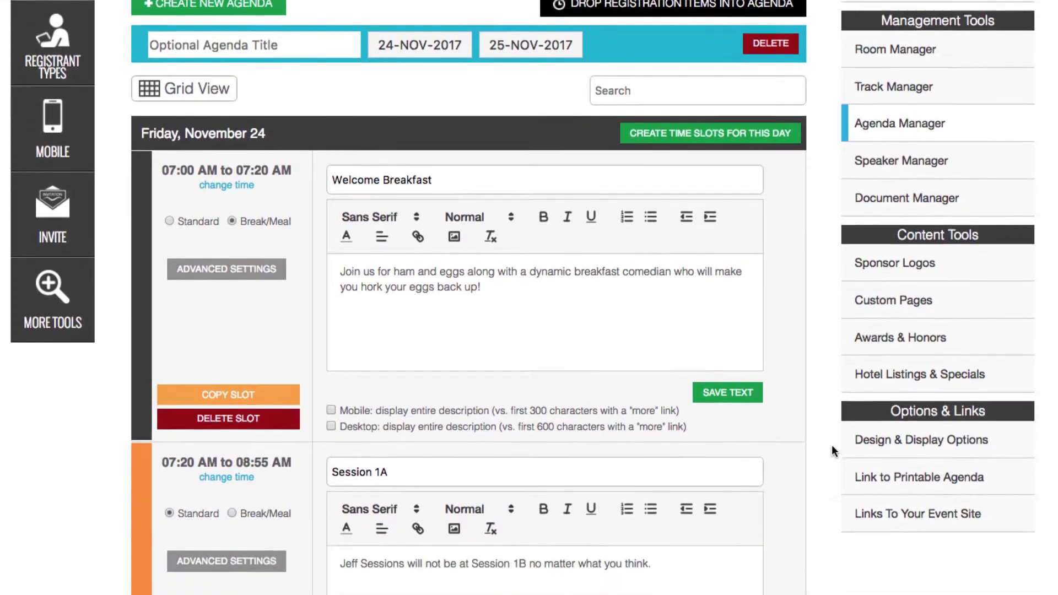
scroll(832, 450, "down", 1)
scroll(833, 451, "down", 2)
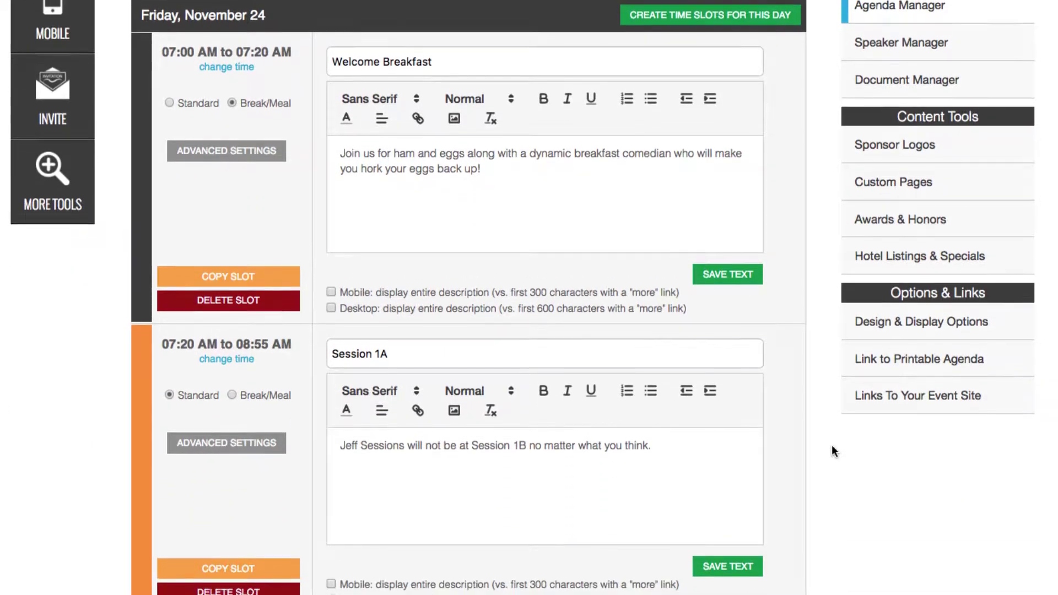
scroll(832, 447, "down", 2)
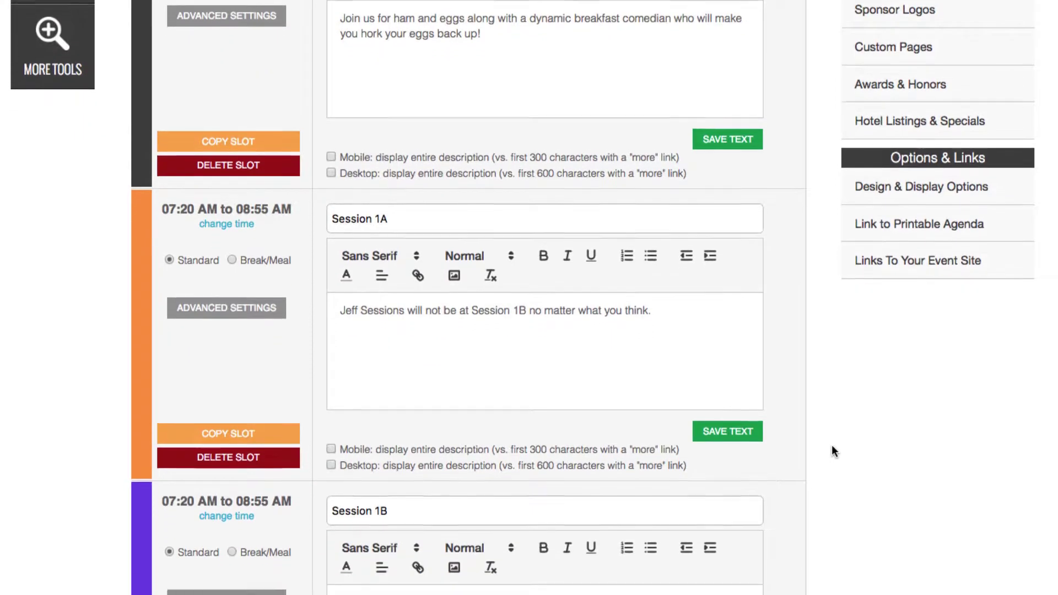
scroll(831, 447, "up", 6)
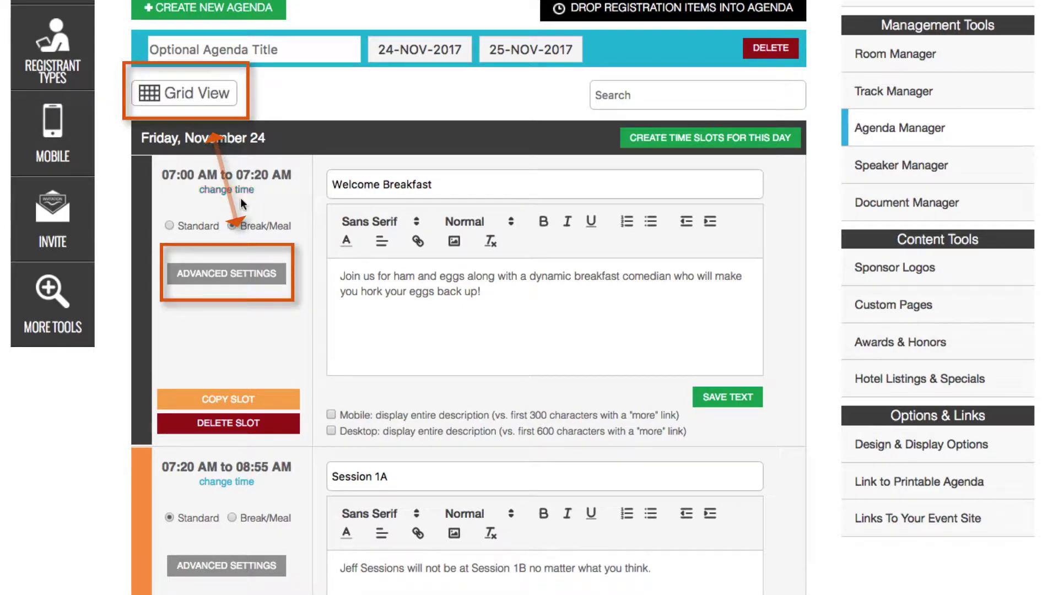
- Switch to Grid View, filter slots by '1A', then clear the search to list all slots
left_click(243, 280)
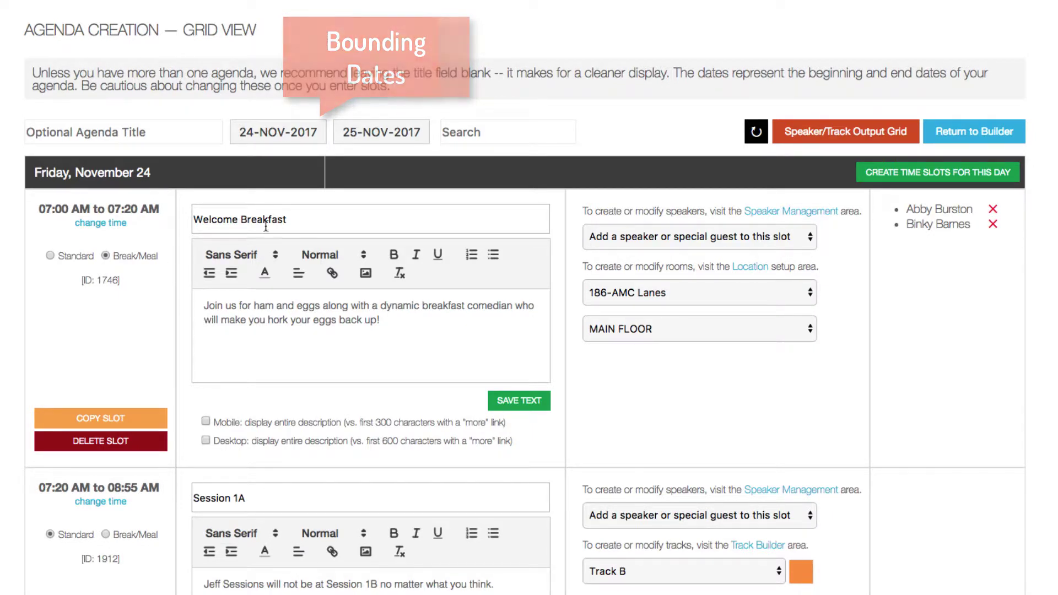
left_click(459, 134)
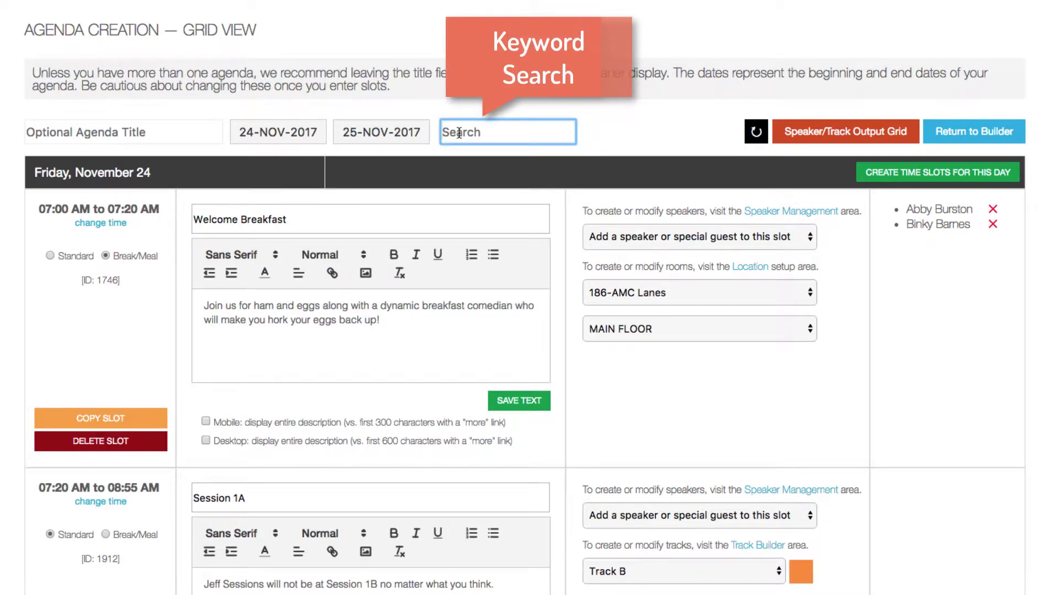
type("1A")
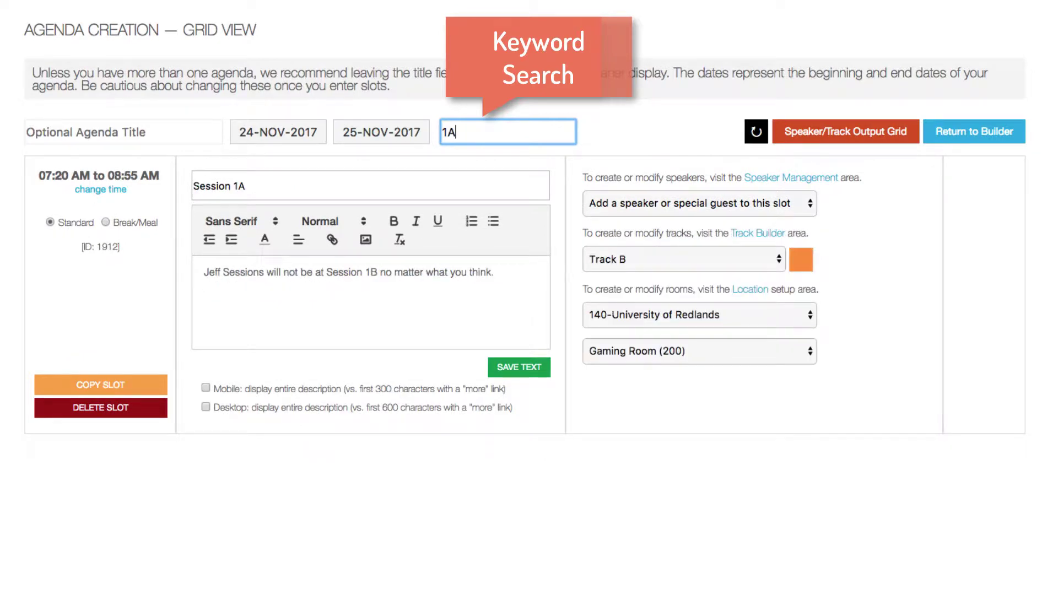
key("BackSpace")
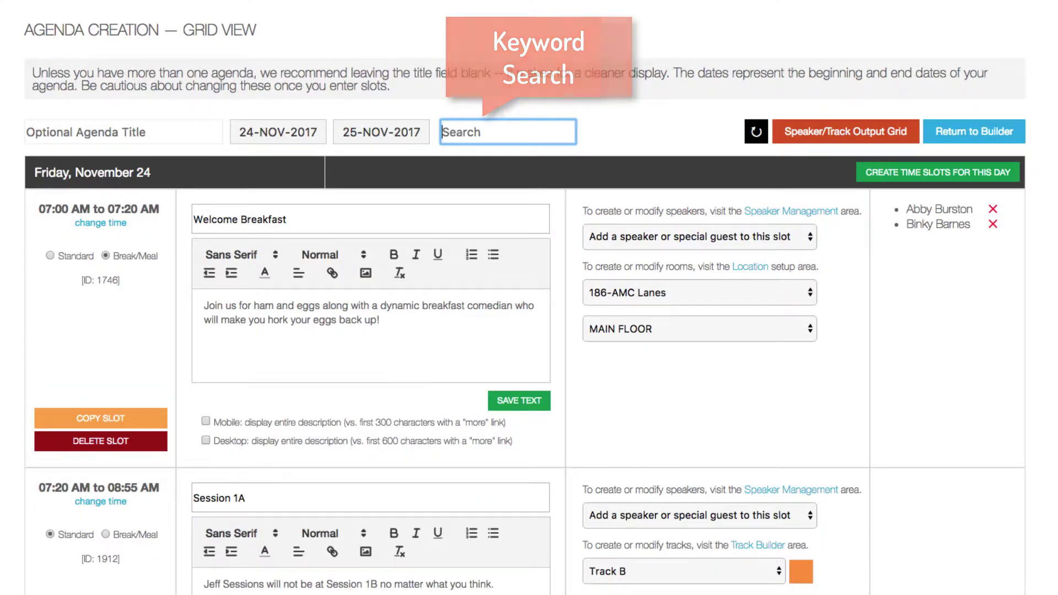
left_click(117, 309)
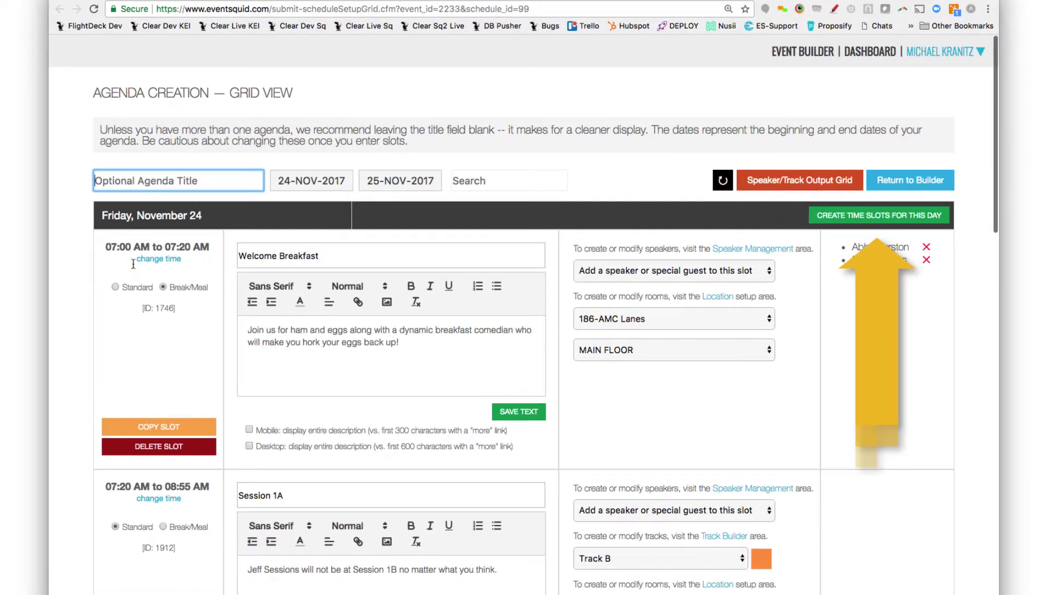
- Create a Standard one-activity slot, New Slot, running 06:50 to 07:00 AM on November 24
left_click(868, 215)
left_click(311, 243)
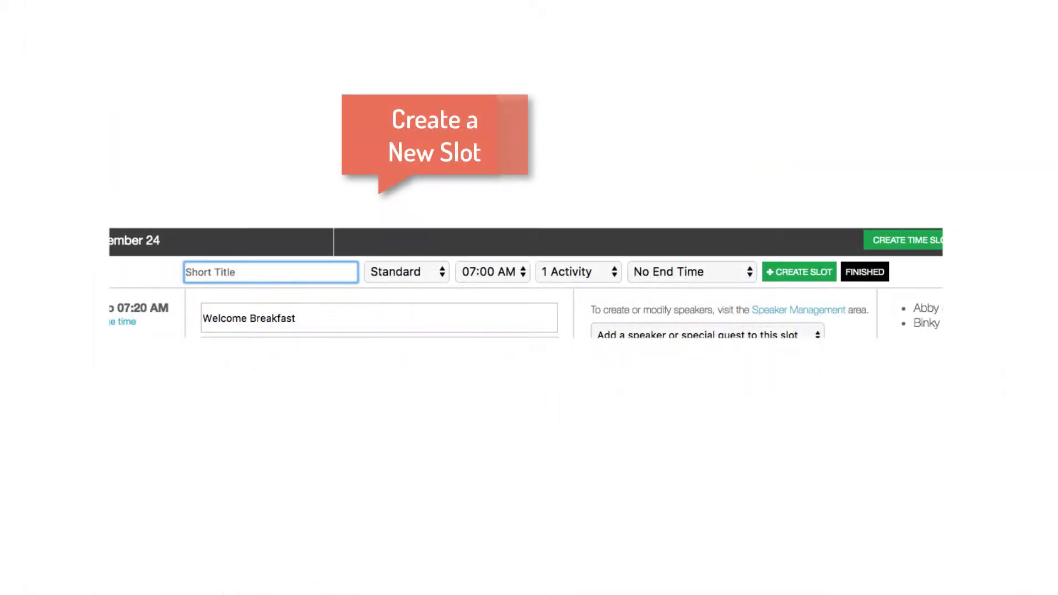
type("New Slot")
left_click(384, 274)
left_click(381, 274)
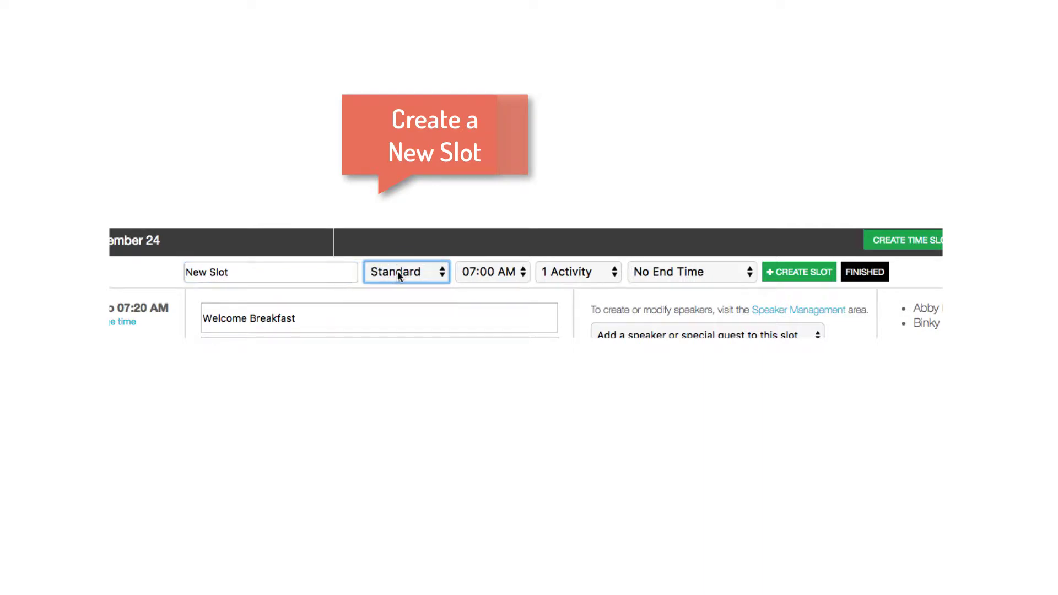
left_click(471, 274)
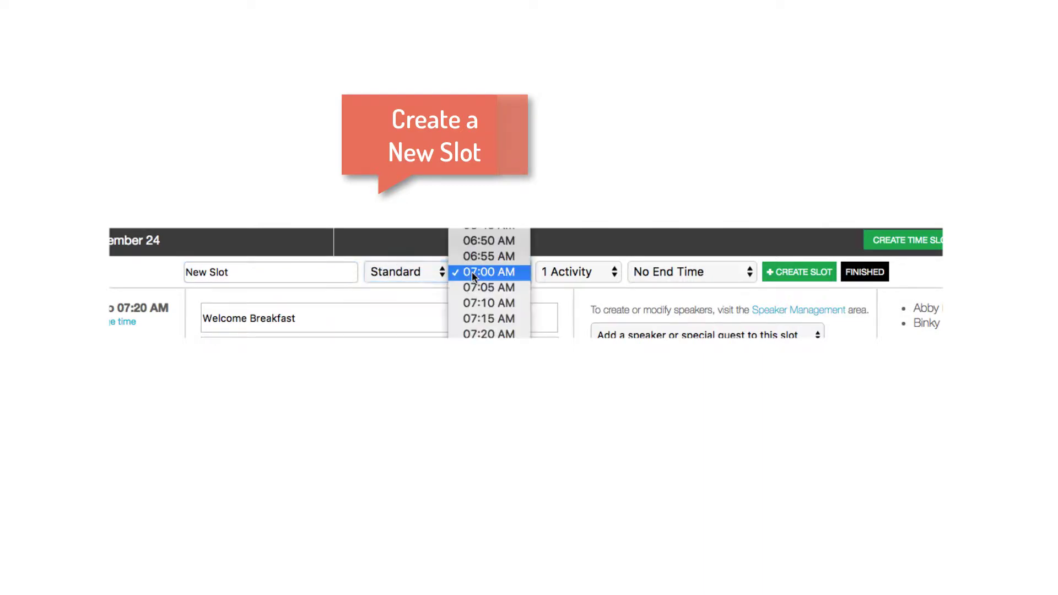
left_click(481, 243)
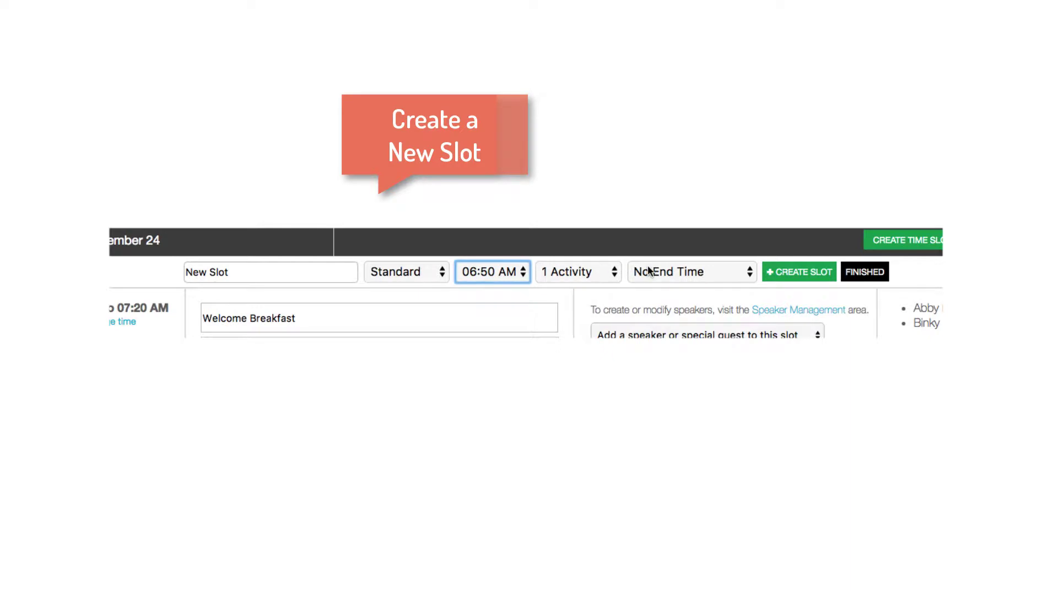
left_click(611, 274)
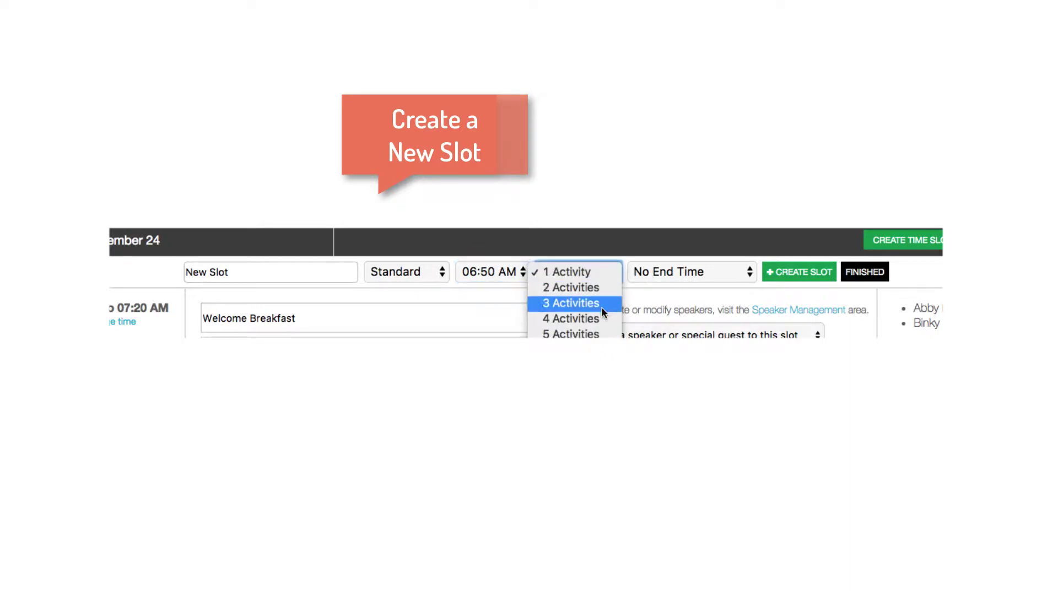
left_click(599, 271)
left_click(660, 272)
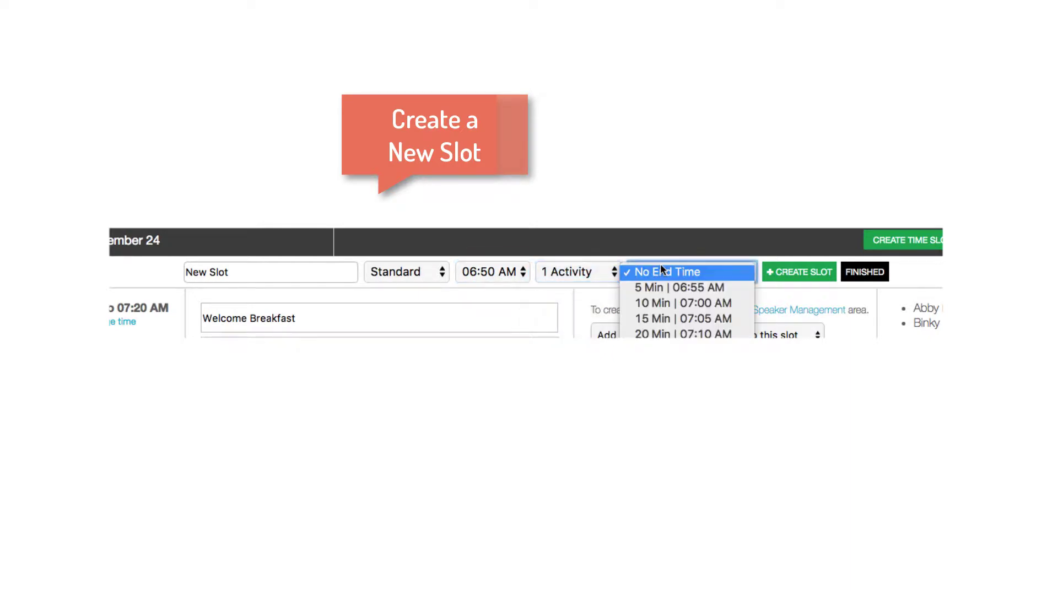
left_click(667, 303)
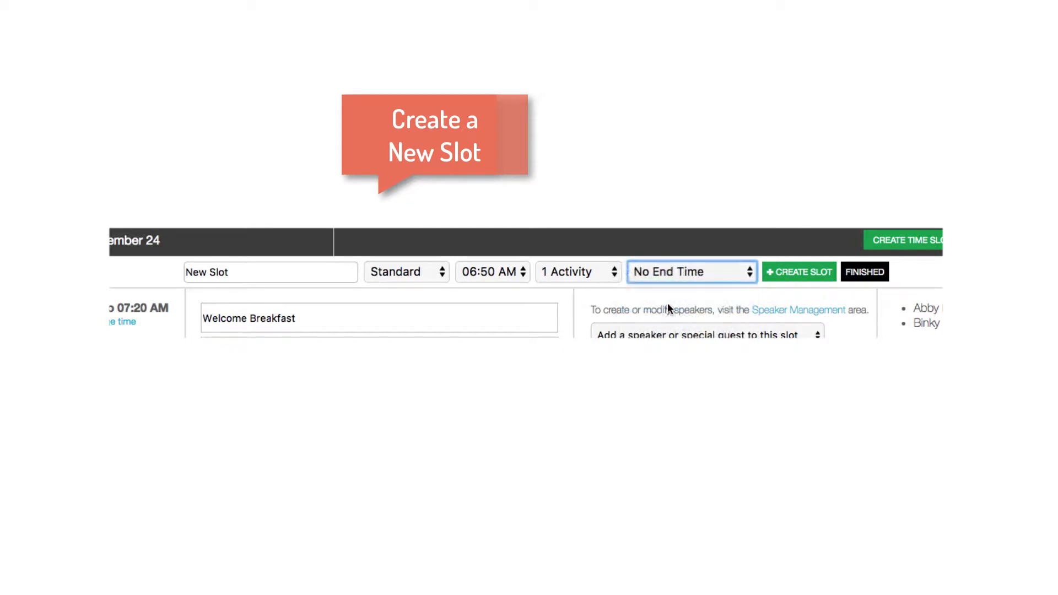
left_click(789, 278)
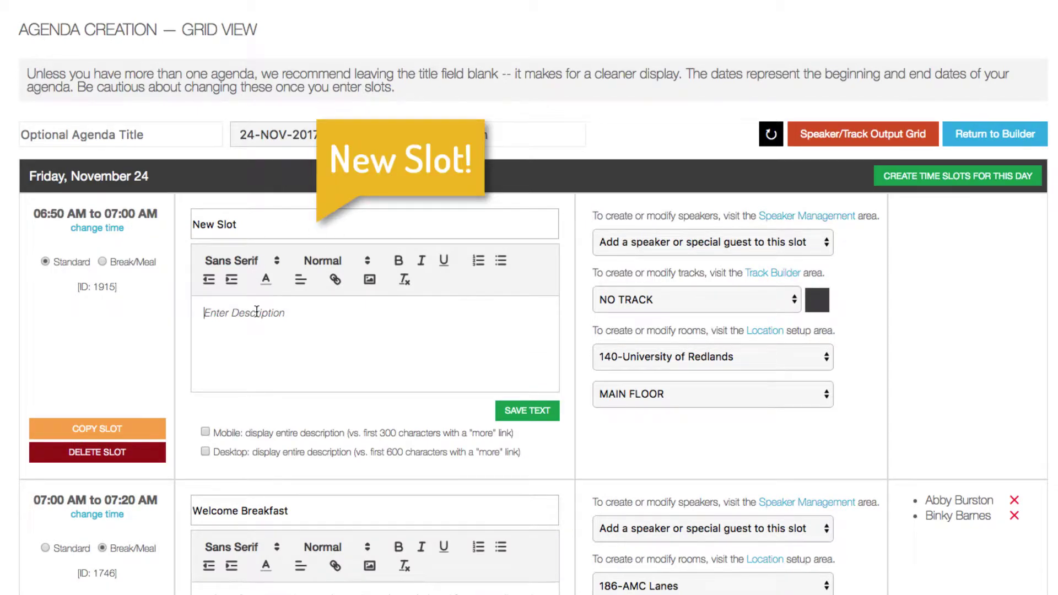
- Enter 'Here is my description' as the slot's description and save the text
type("Here is my descr")
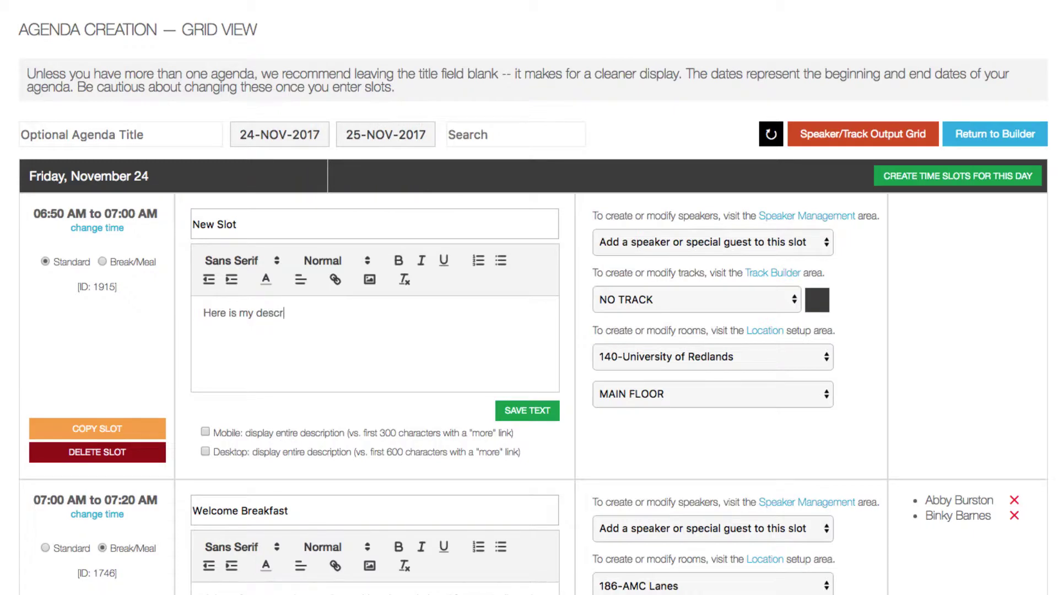
type("iption")
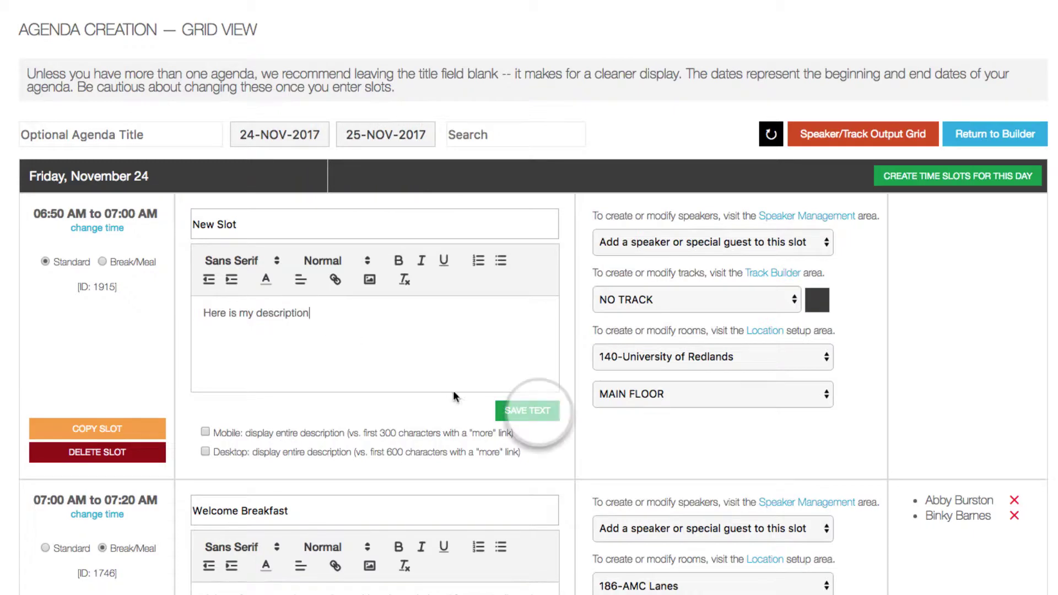
left_click(543, 411)
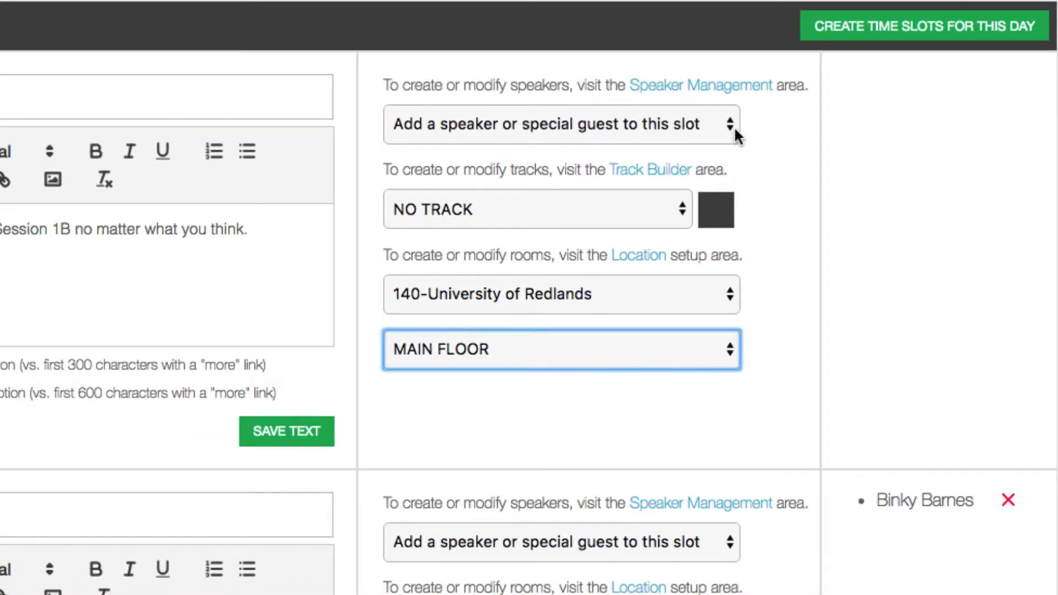
- Assign a speaker, Track B and the Gaming Room (200) to New Slot
left_click(732, 124)
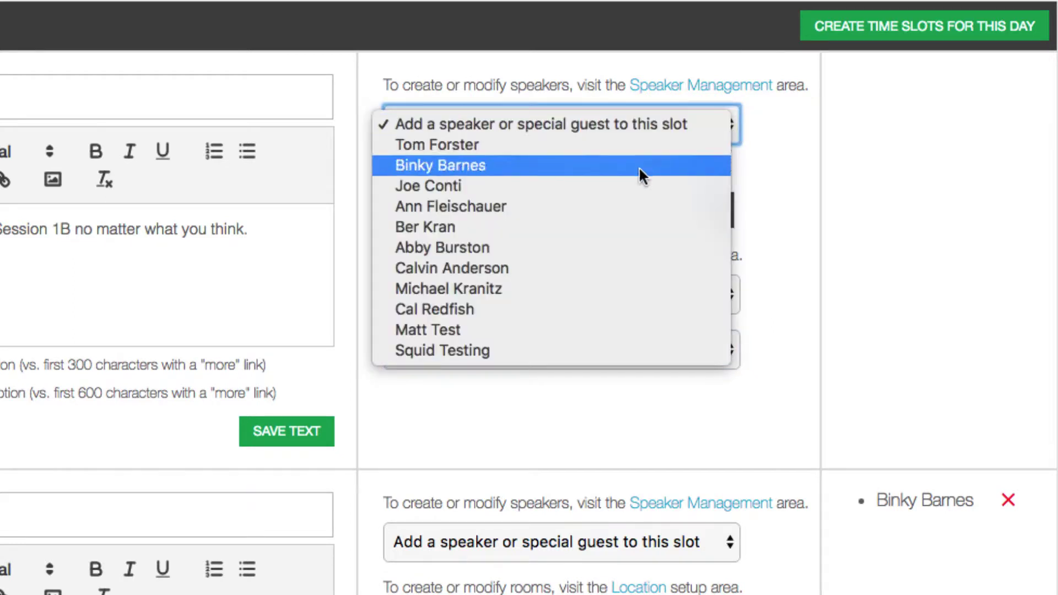
left_click(540, 288)
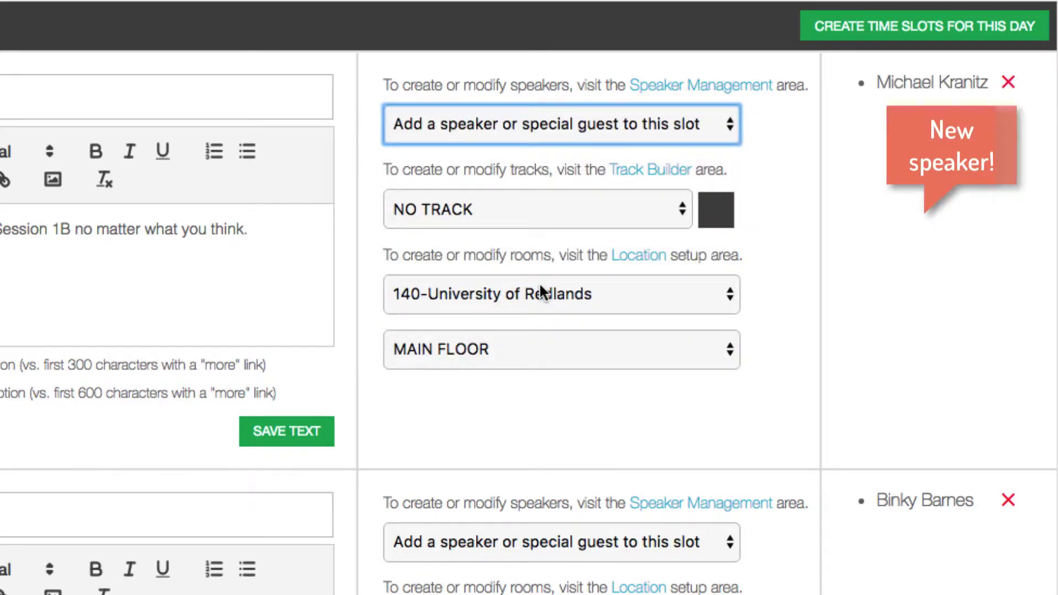
left_click(561, 214)
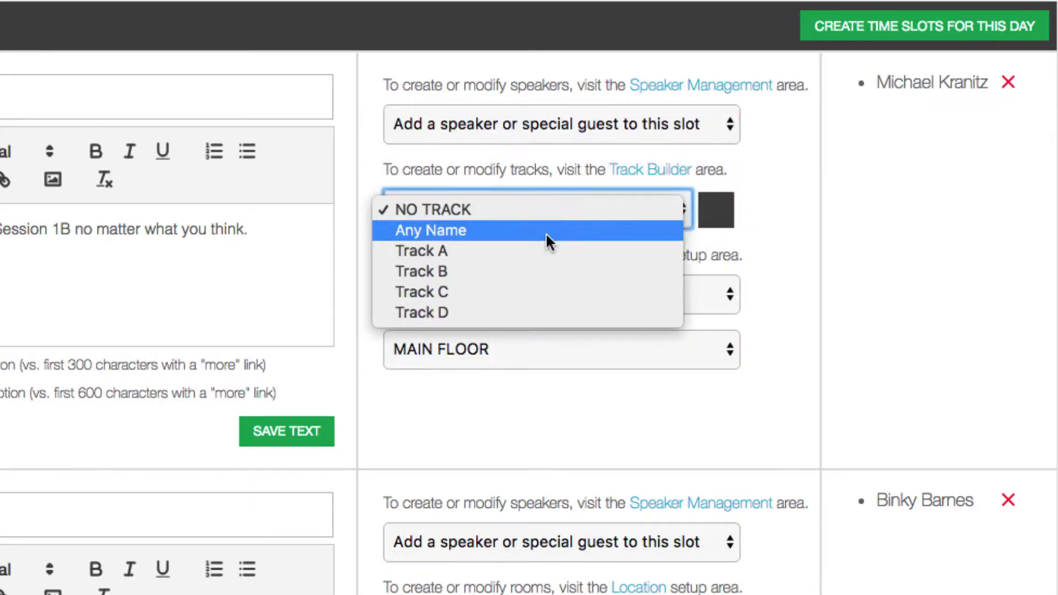
left_click(537, 269)
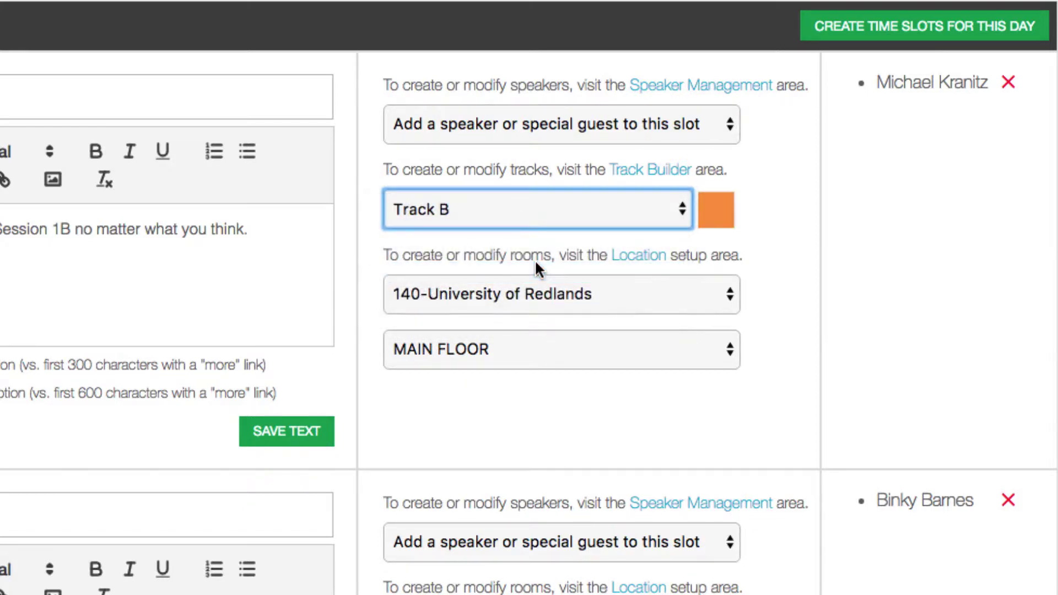
left_click(530, 345)
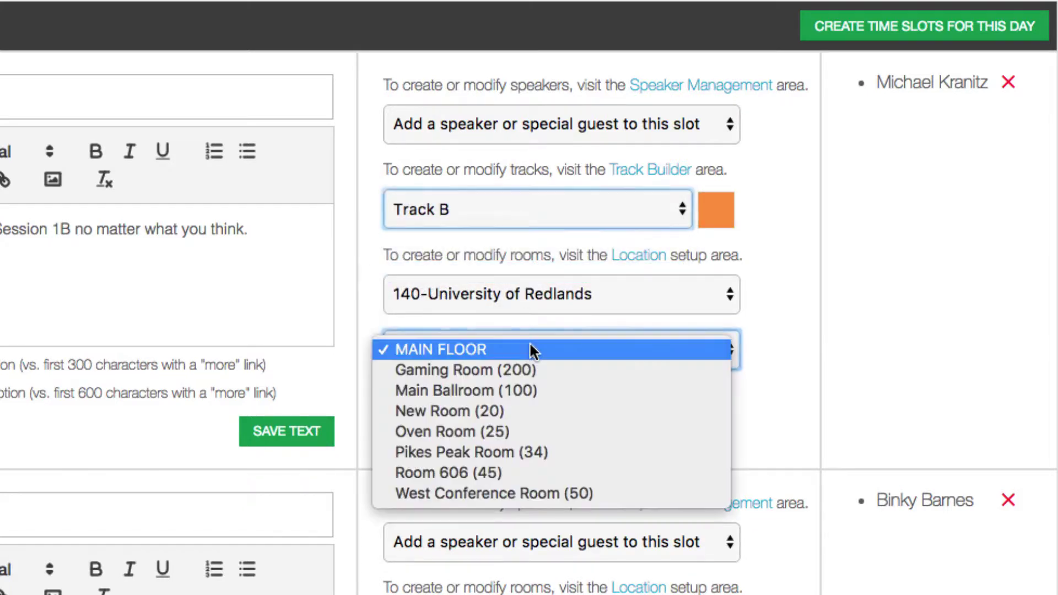
left_click(525, 369)
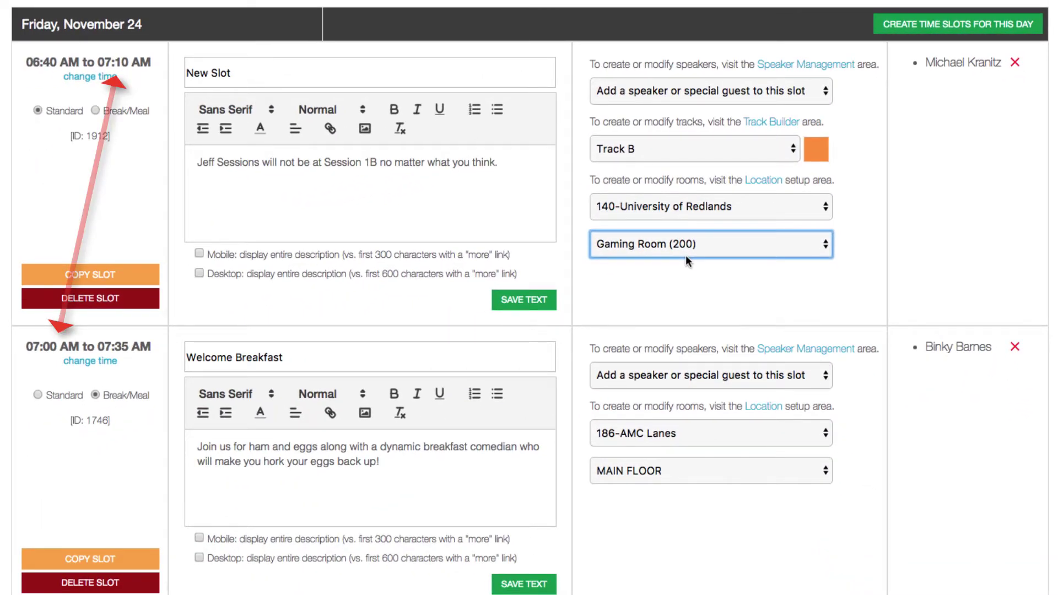
left_click(677, 94)
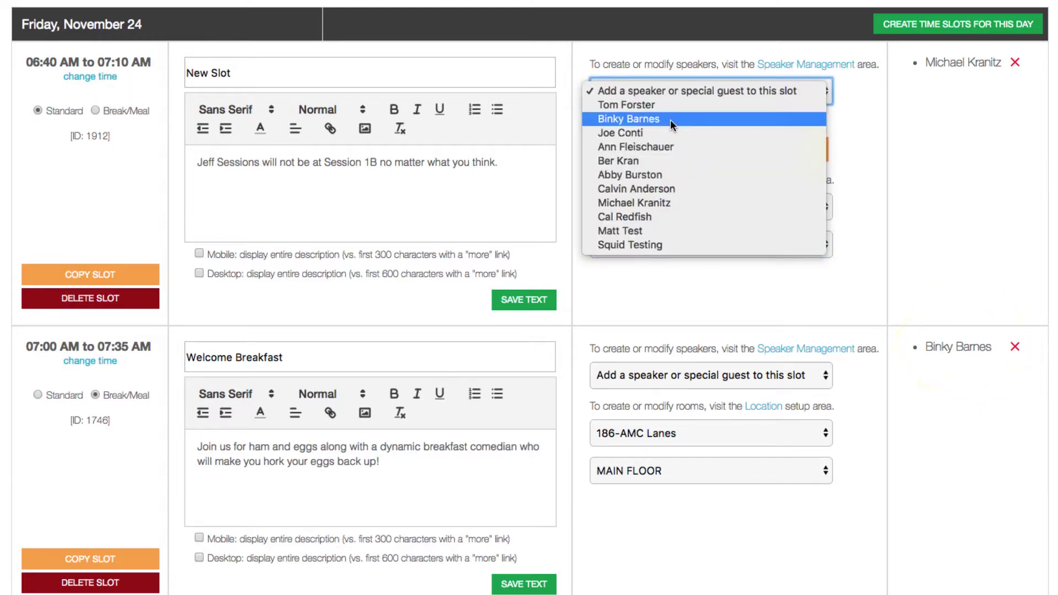
left_click(670, 119)
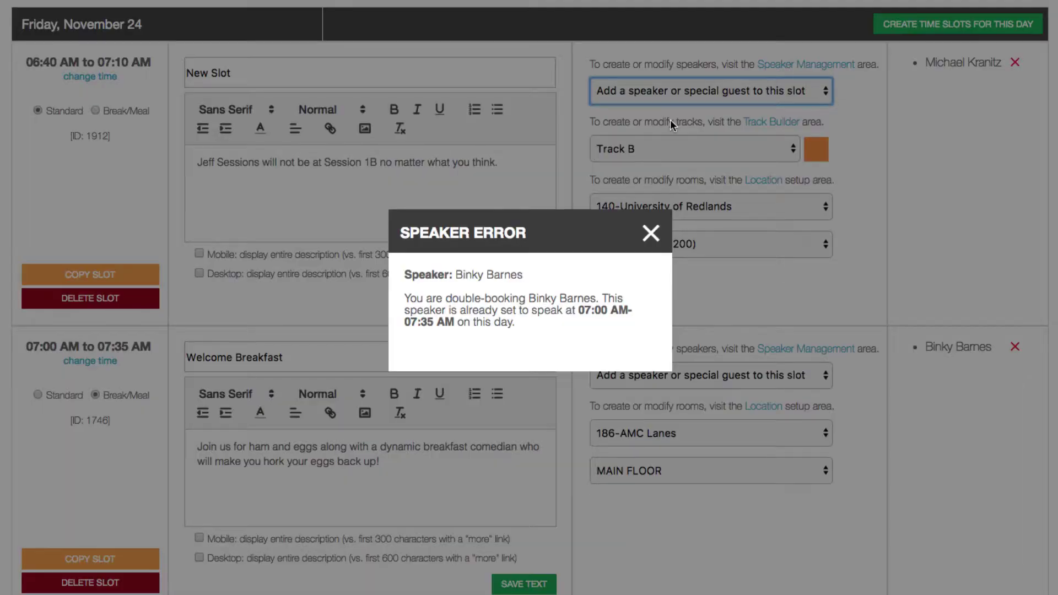
left_click(649, 235)
scroll(650, 238, "down", 1)
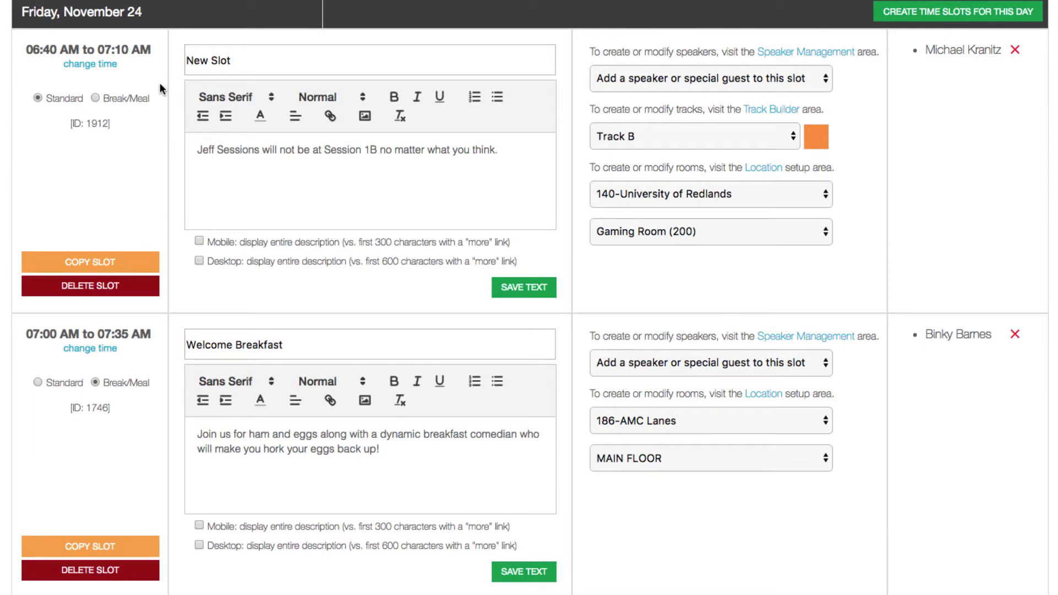
- End New Slot at 06:55 AM and add the Welcome Breakfast speaker as a second speaker
left_click(90, 64)
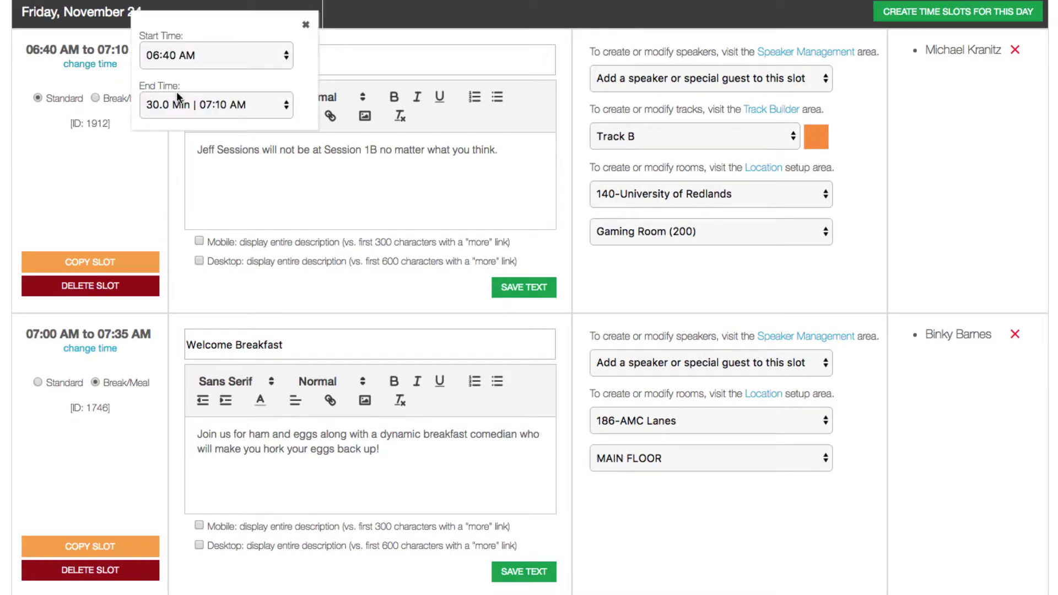
left_click(197, 106)
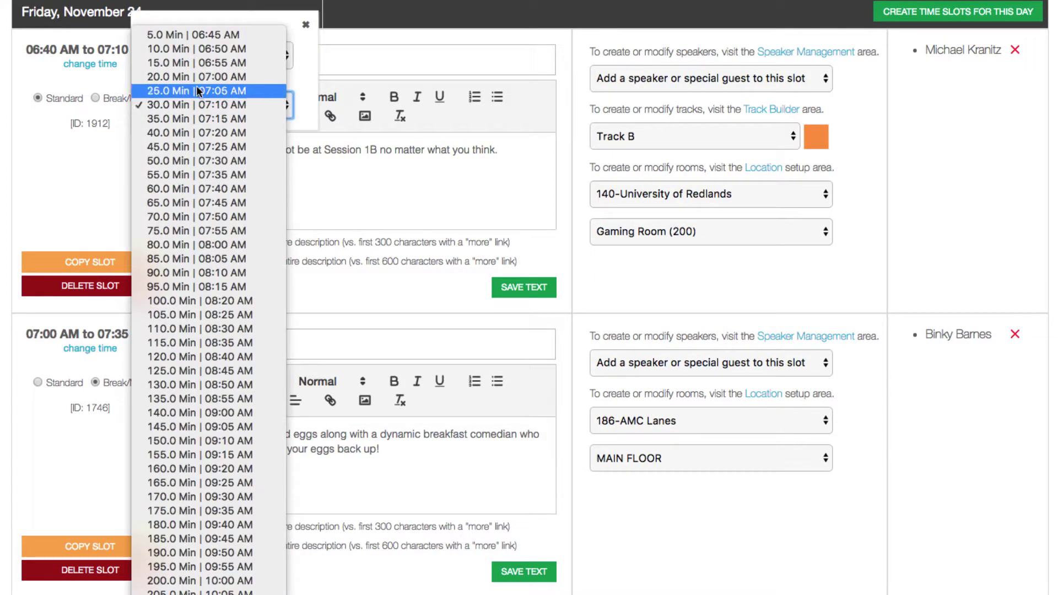
left_click(200, 64)
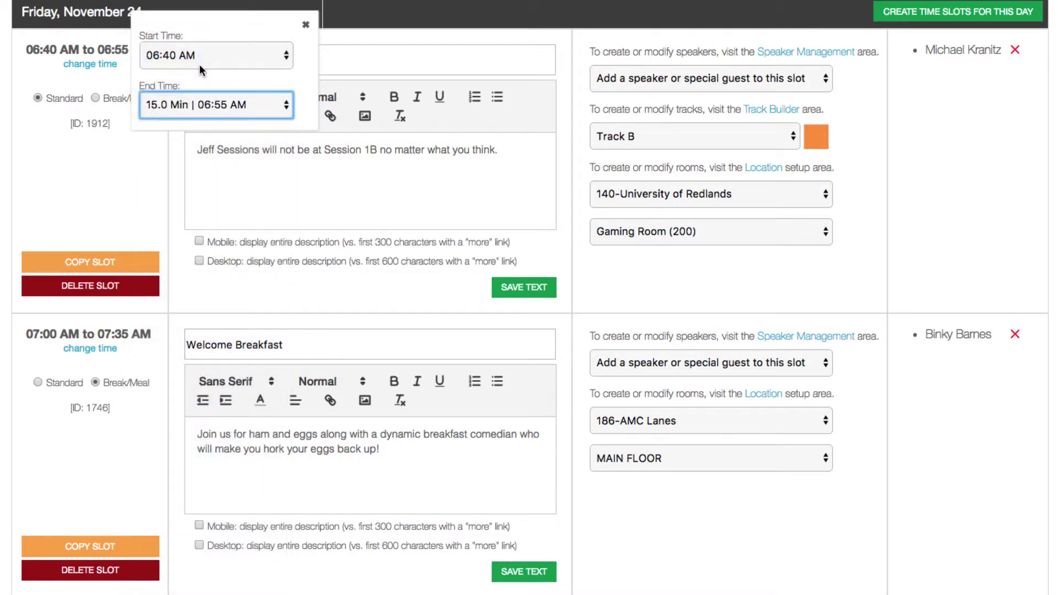
left_click(306, 25)
left_click(683, 77)
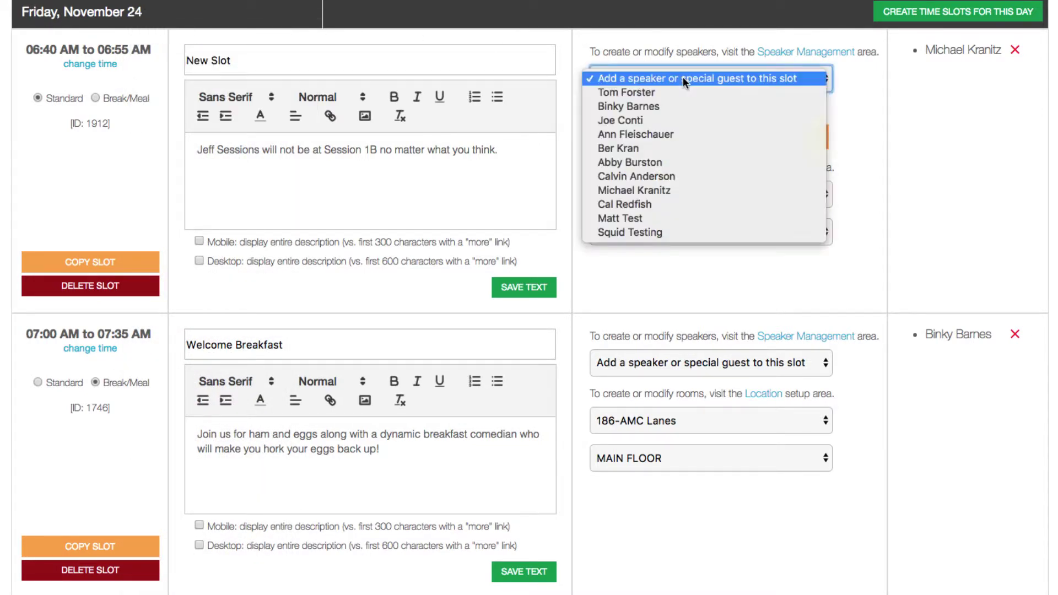
left_click(663, 106)
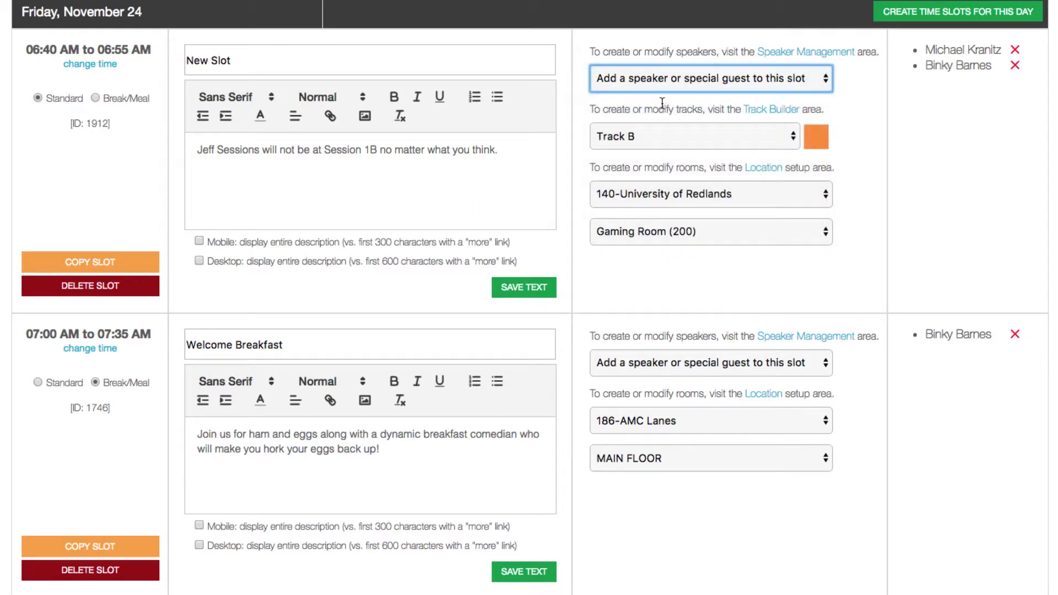
left_click(114, 71)
left_click(201, 102)
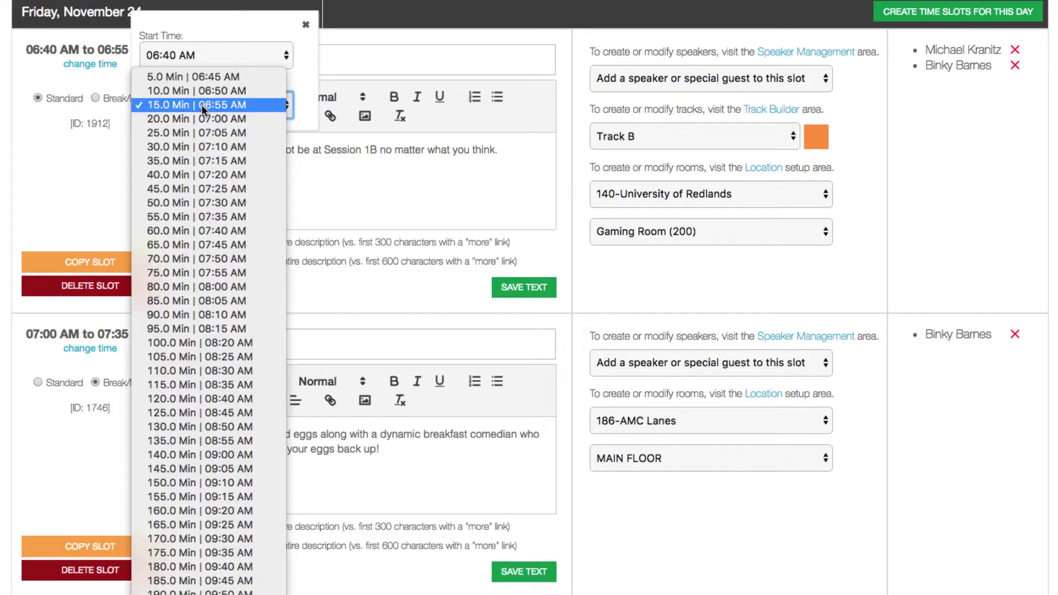
left_click(202, 129)
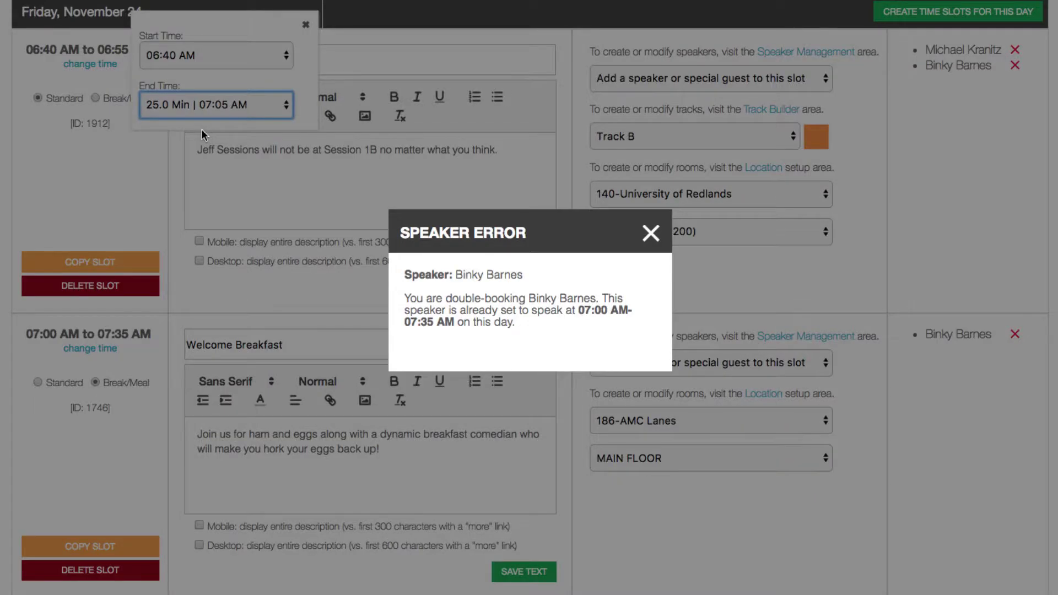
left_click(651, 234)
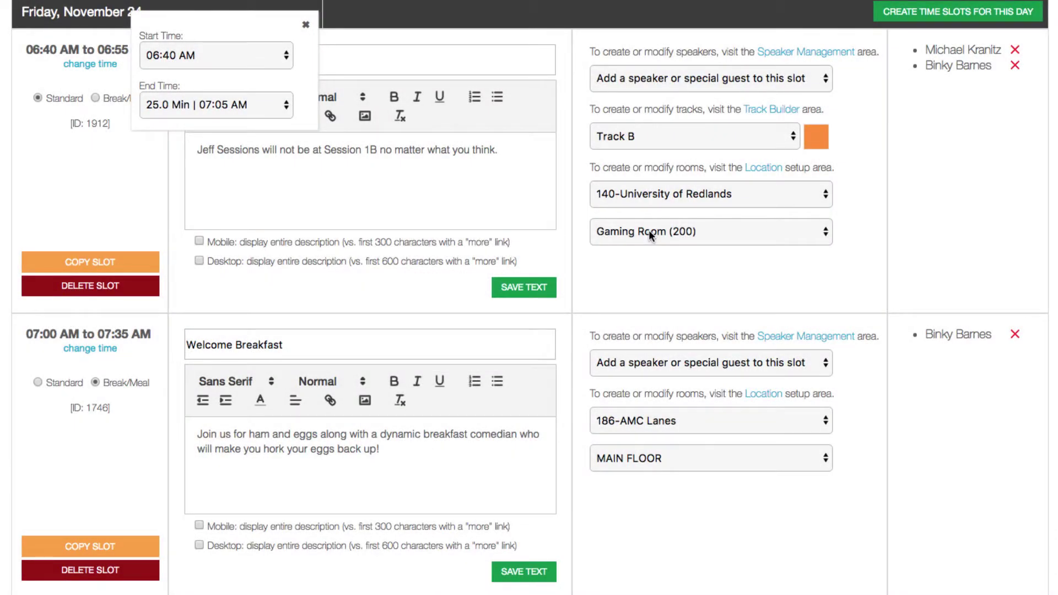
left_click(305, 24)
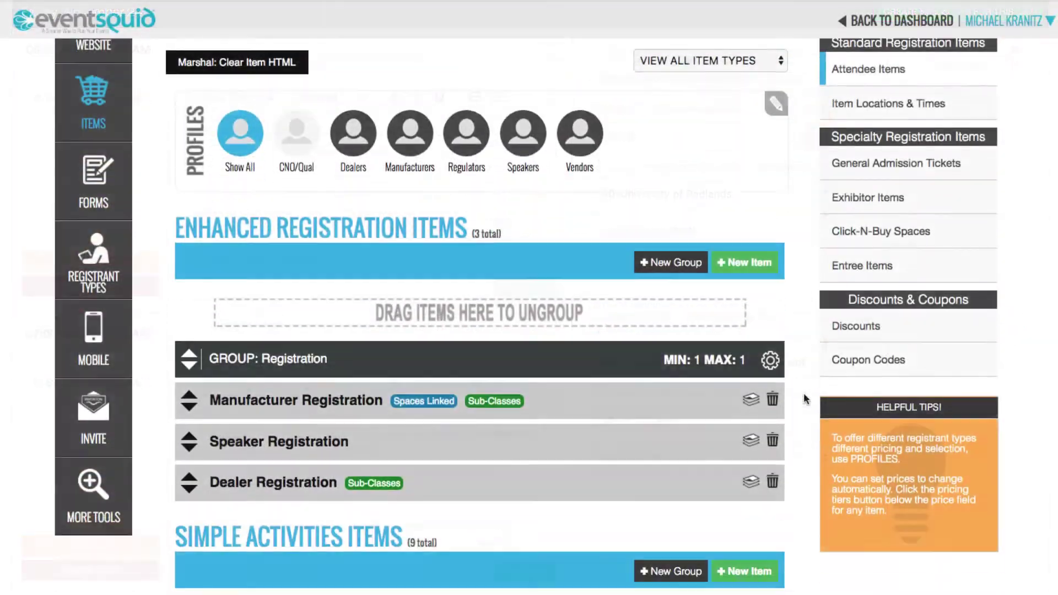
- Search Item Locations & Times for '2a' and add Conference Session 2A, 02:00–03:00 PM, to the agenda
scroll(804, 399, "down", 9)
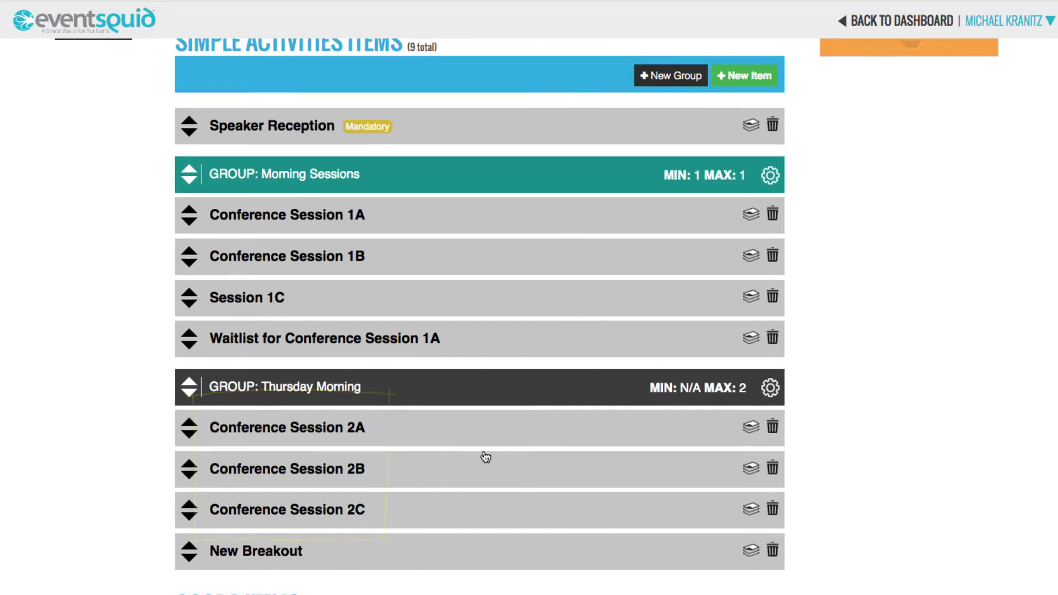
scroll(485, 456, "up", 10)
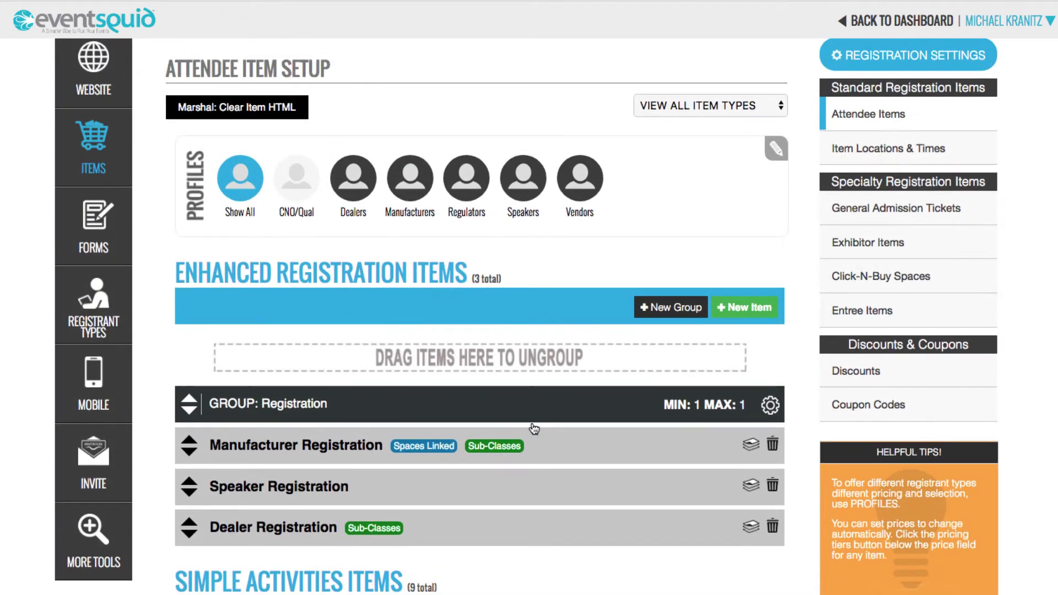
left_click(904, 149)
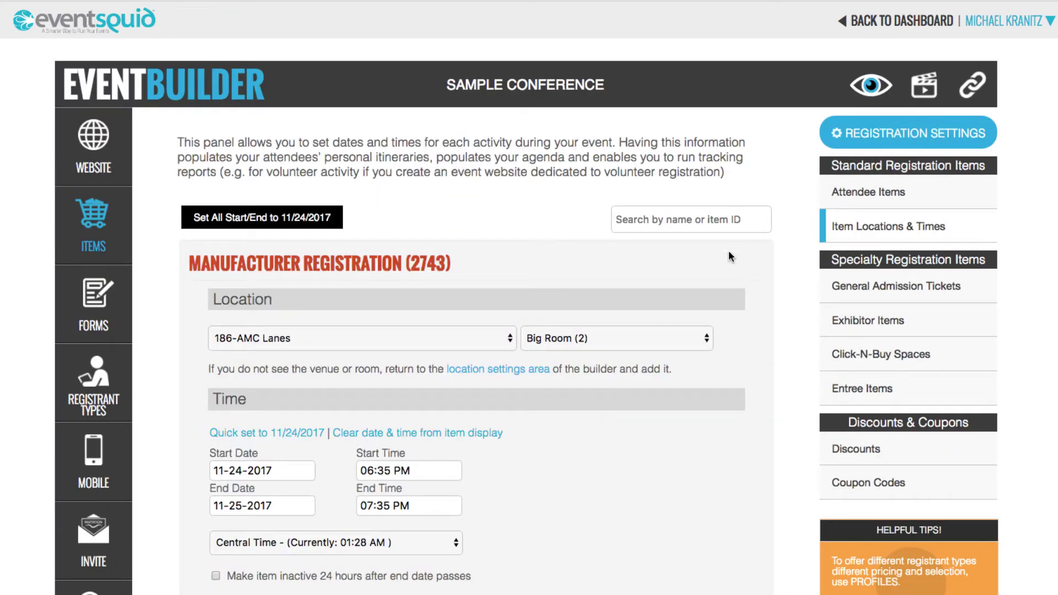
left_click(689, 220)
type("2a")
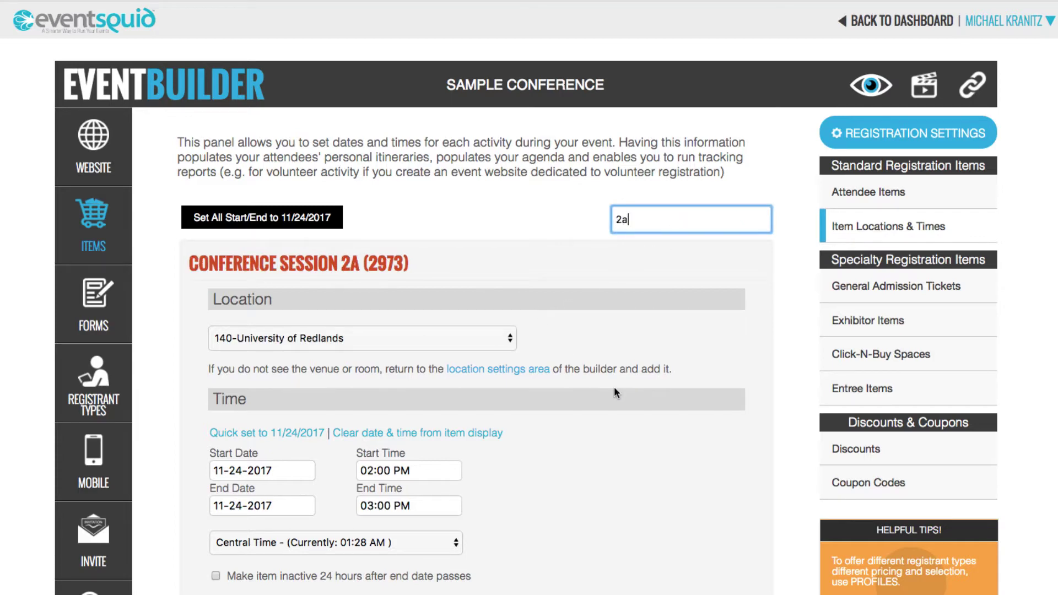
scroll(617, 391, "down", 3)
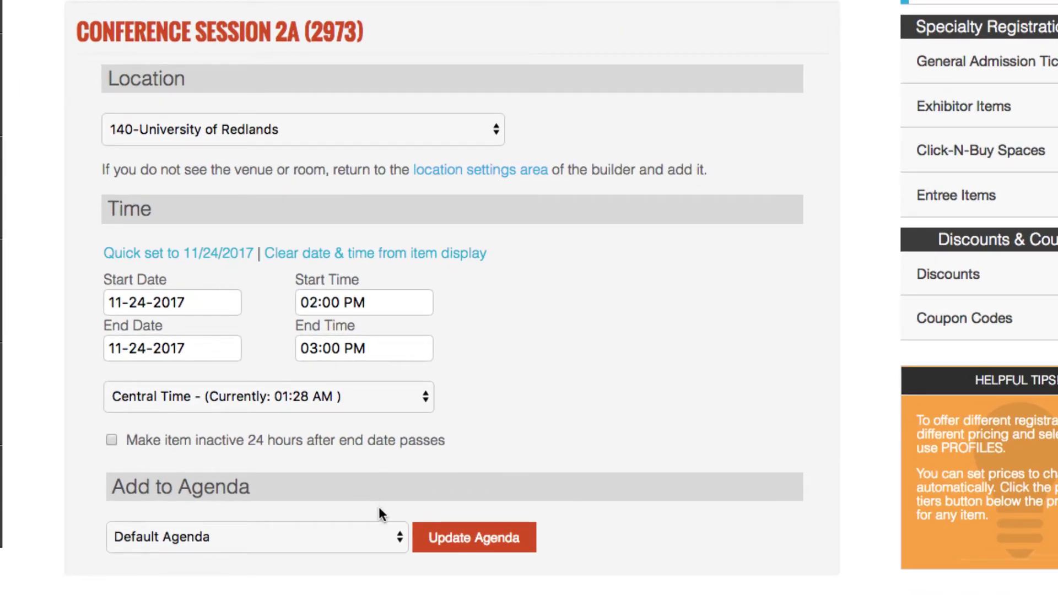
left_click(460, 545)
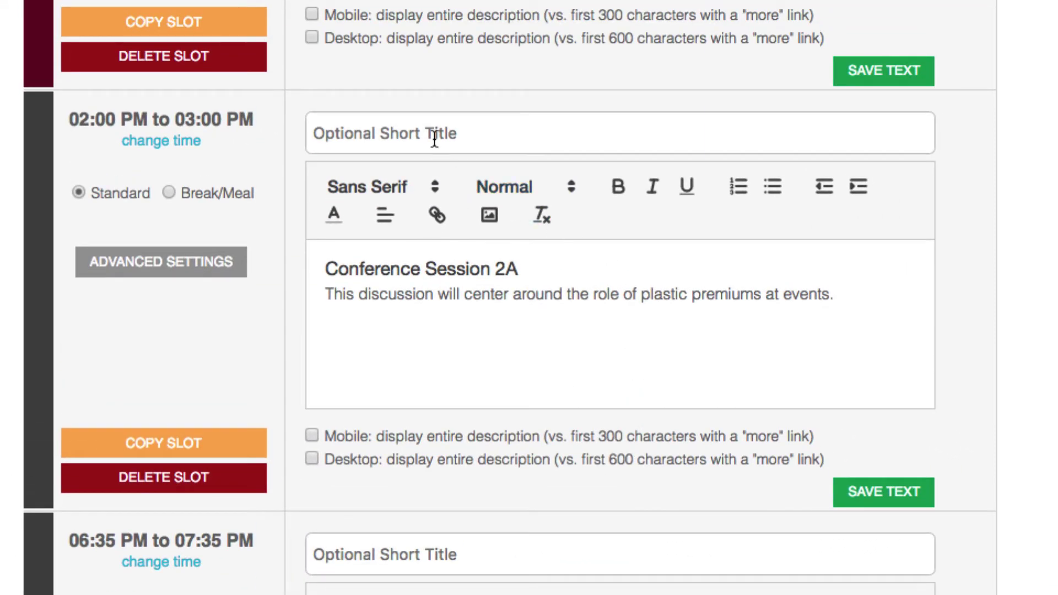
- Enter 'Conference Session 2A' as the Optional Short Title of the 02:00–03:00 PM slot
left_click(433, 135)
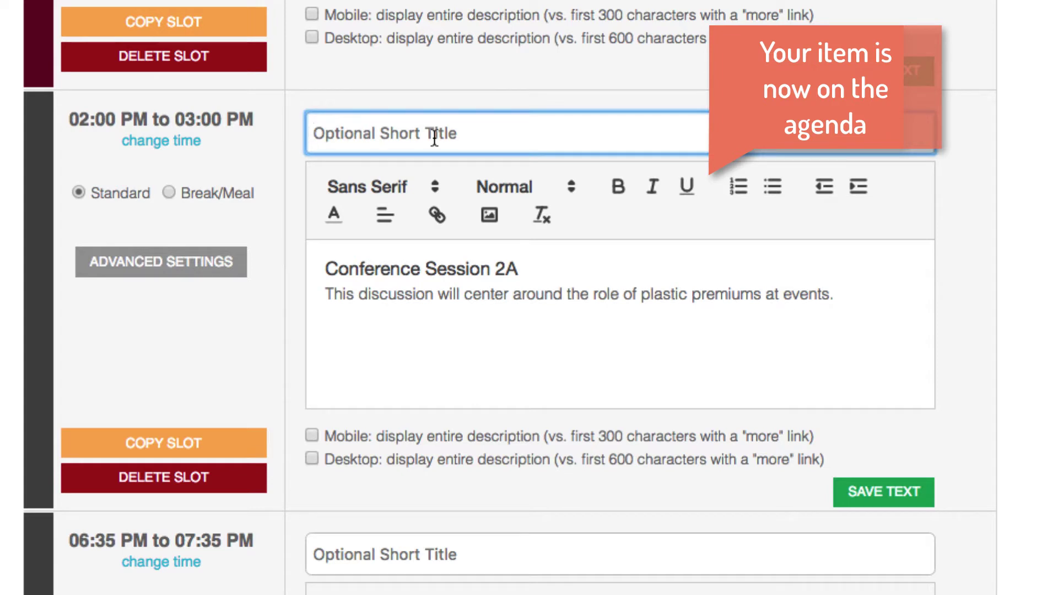
type("Conference Session 2A")
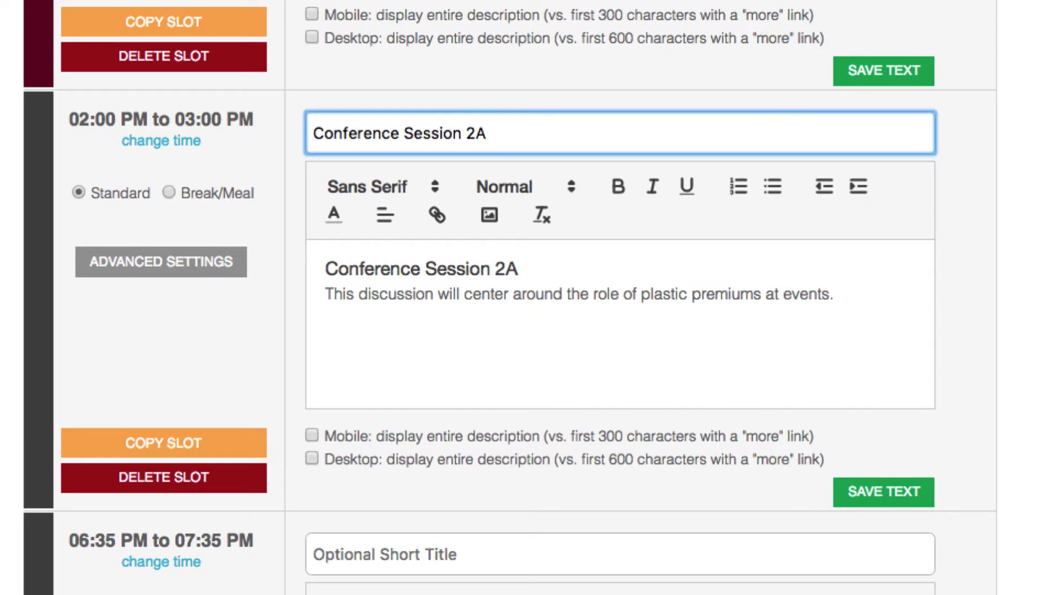
left_click(1051, 232)
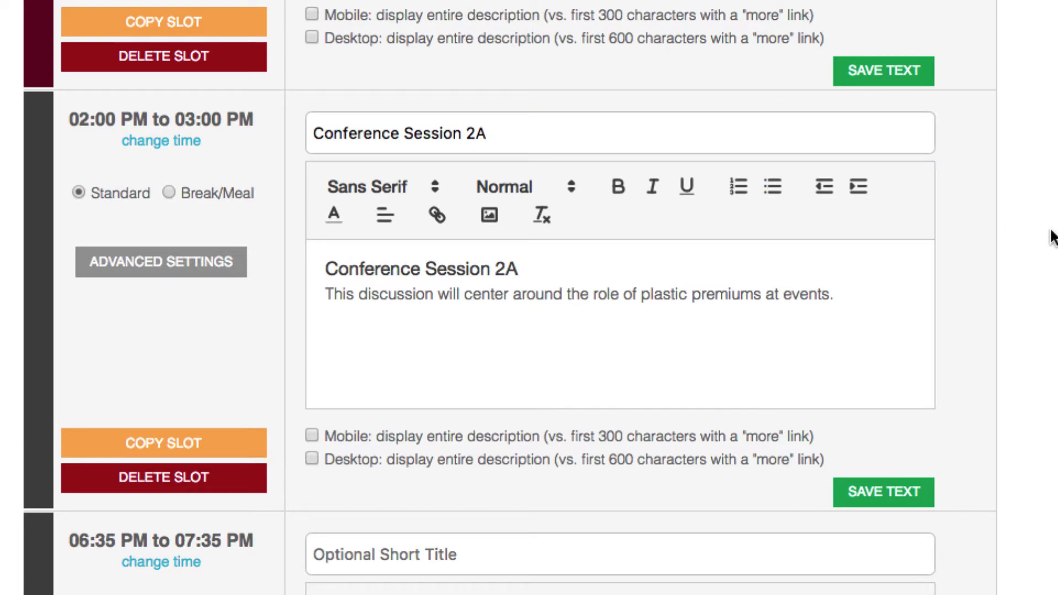